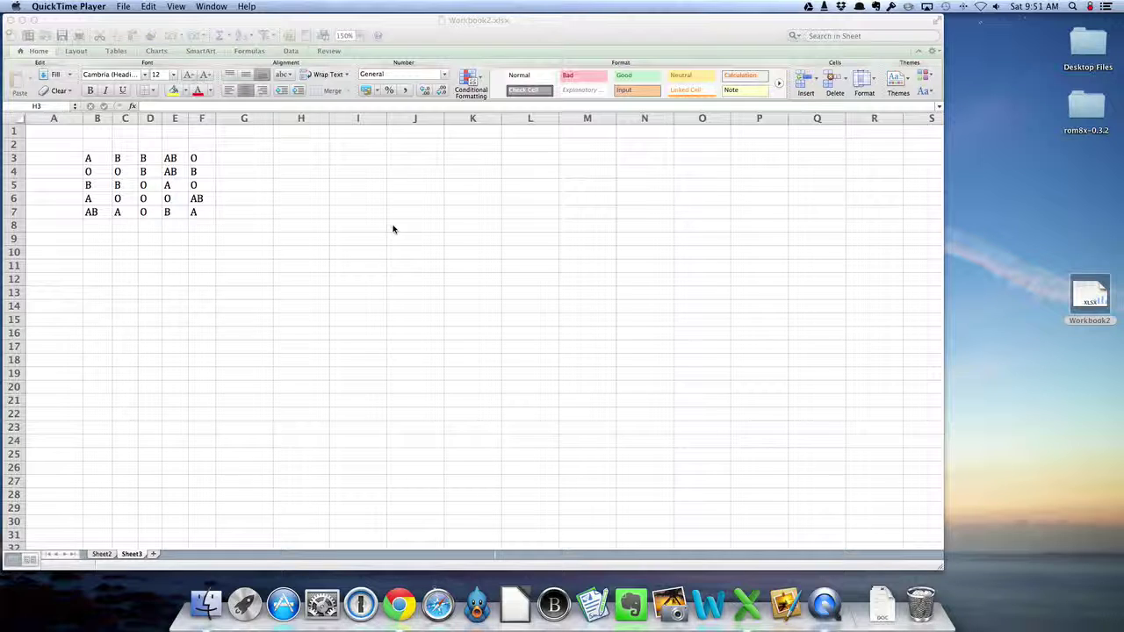
# Enter the category labels A, B, O and AB down cells H3 to H6.
pyautogui.click(316, 163)
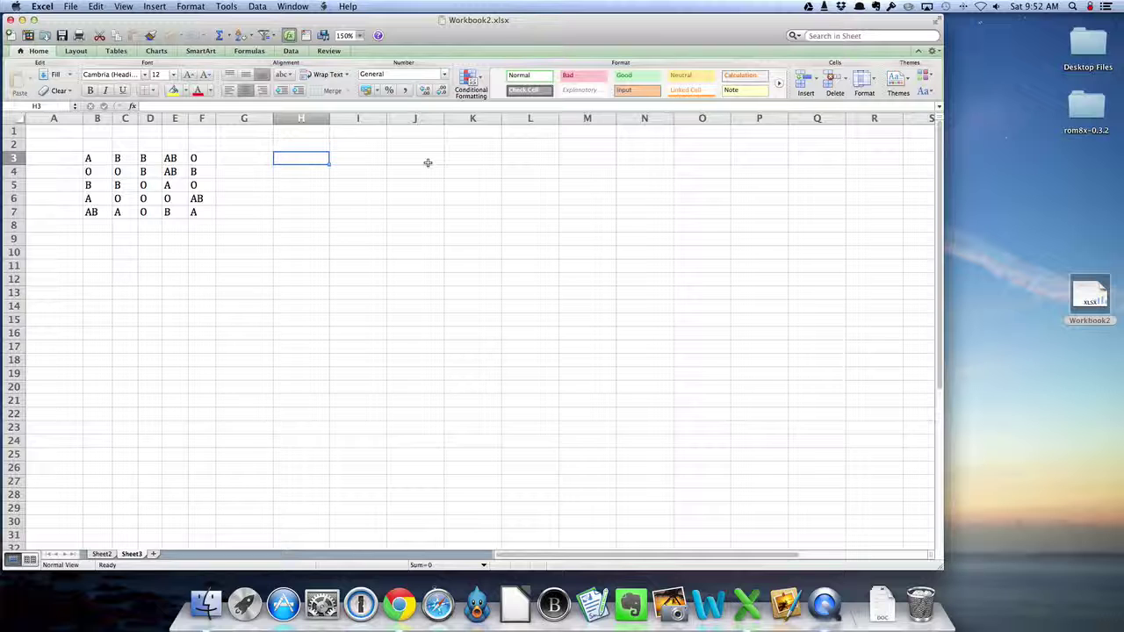
pyautogui.write('A')
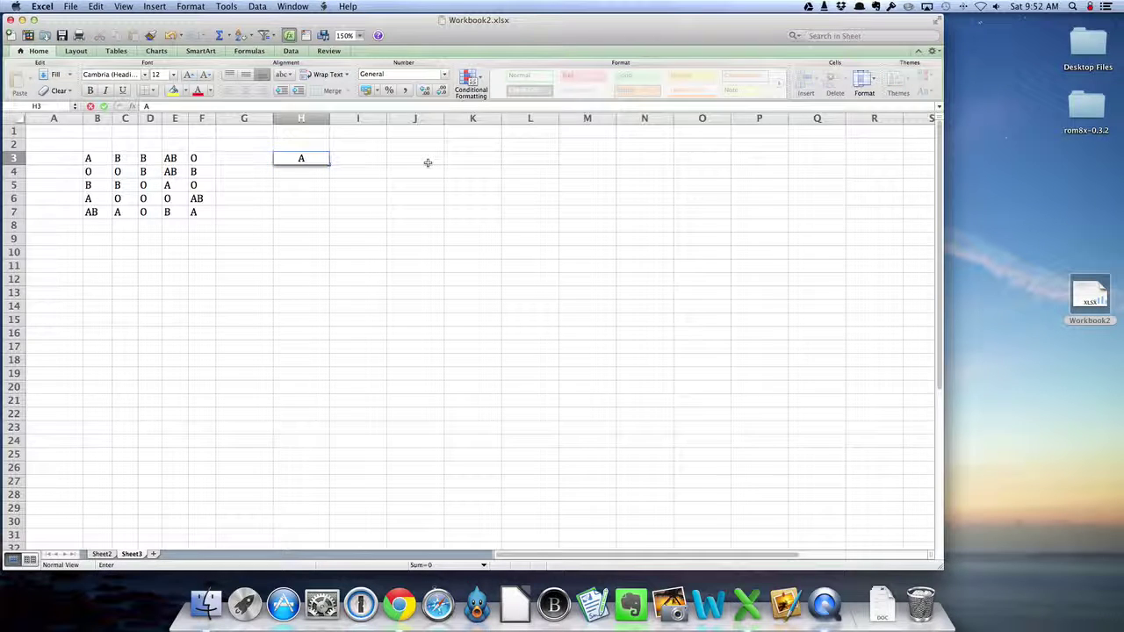
pyautogui.press('Return')
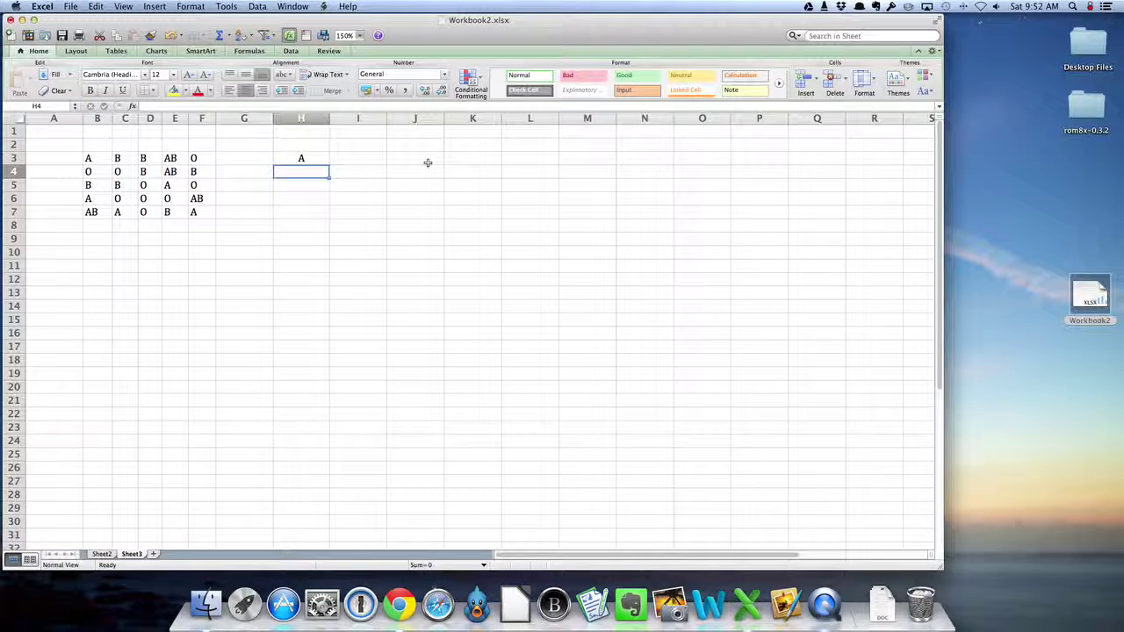
pyautogui.write('B')
pyautogui.press('Return')
pyautogui.write('O')
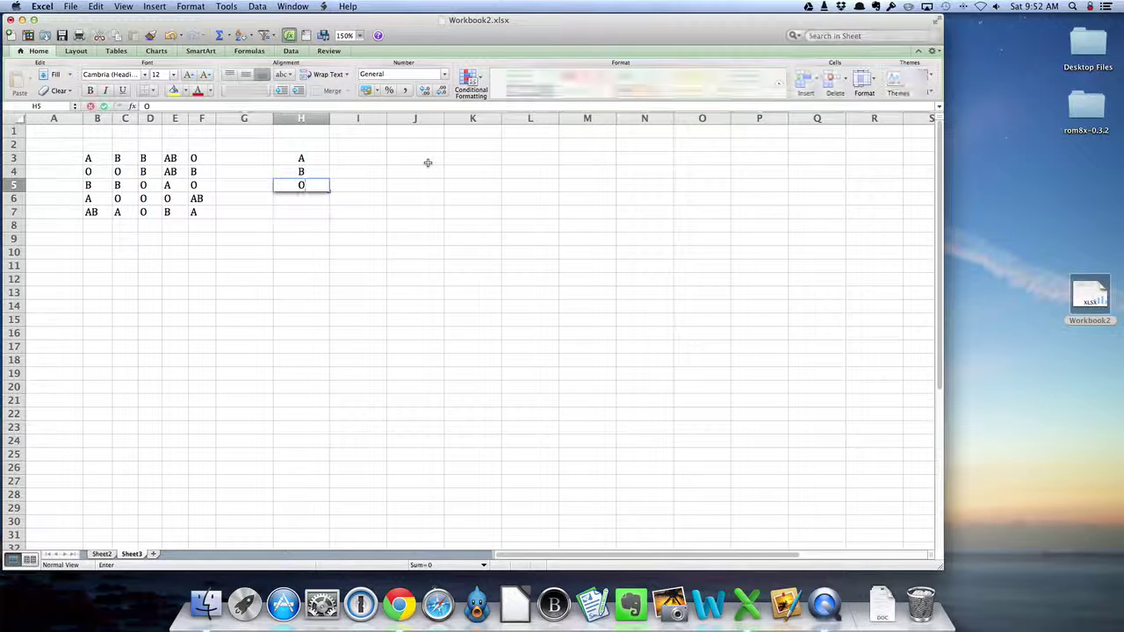
pyautogui.press('Return')
pyautogui.write('AB')
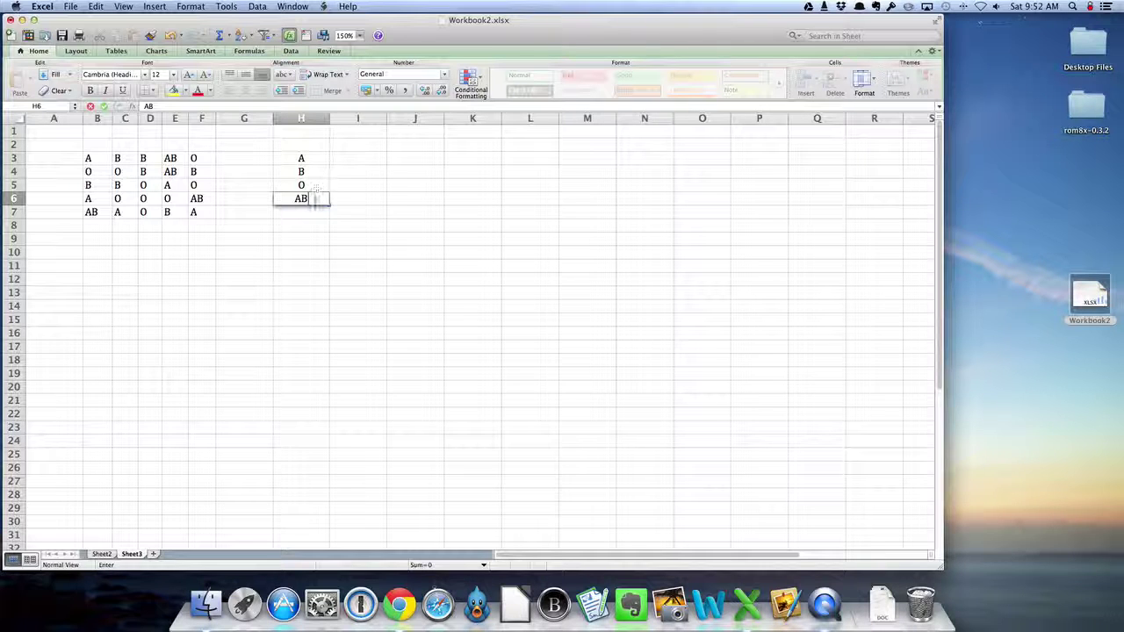
# Enter the formula =COUNTIF(B3:F7,"A") in cell I3 to count the A entries in the data block.
pyautogui.click(360, 159)
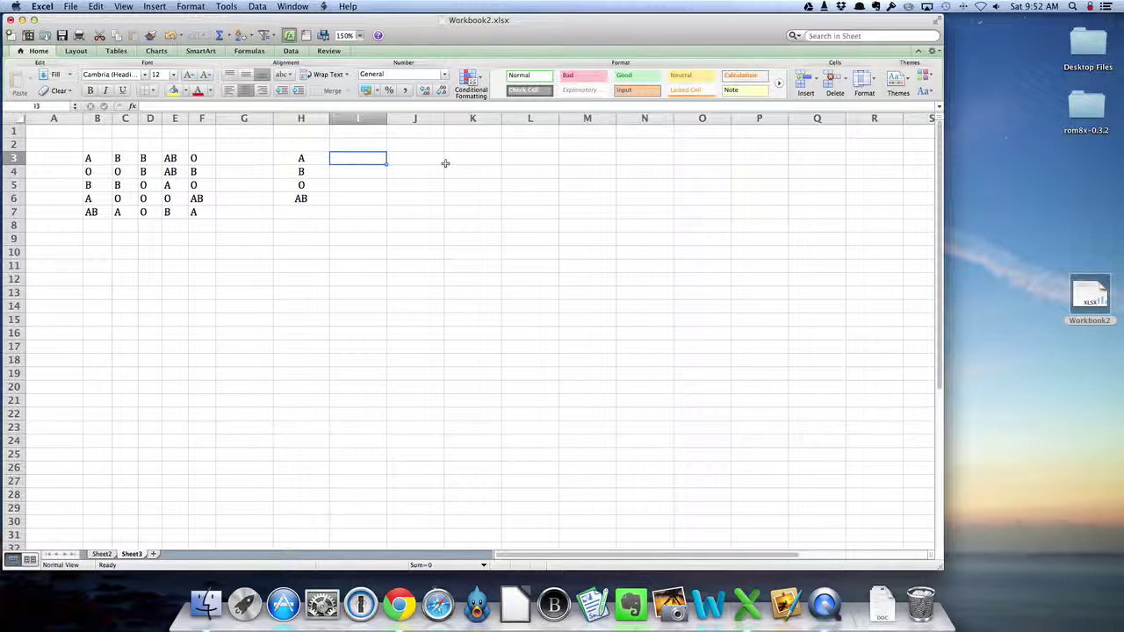
pyautogui.write('=')
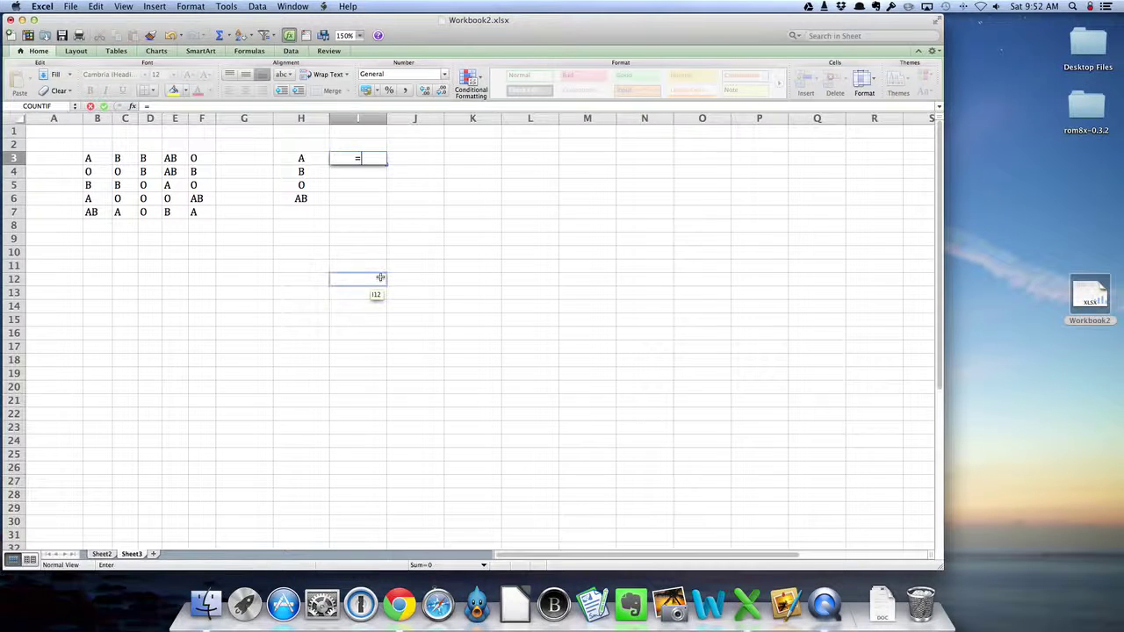
pyautogui.write('count')
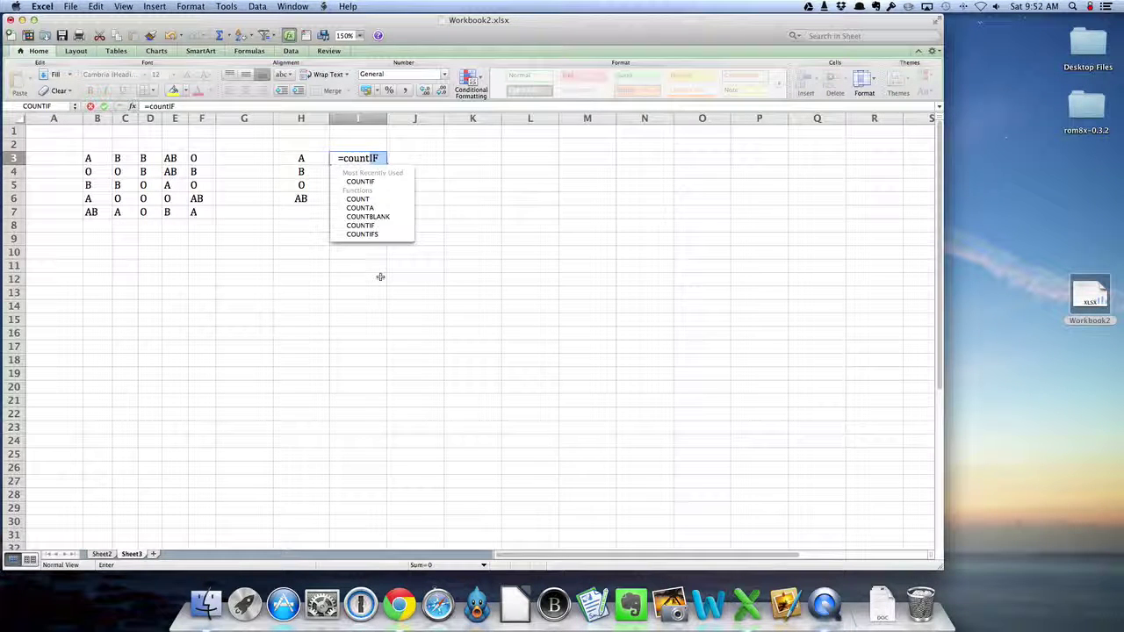
pyautogui.write('if')
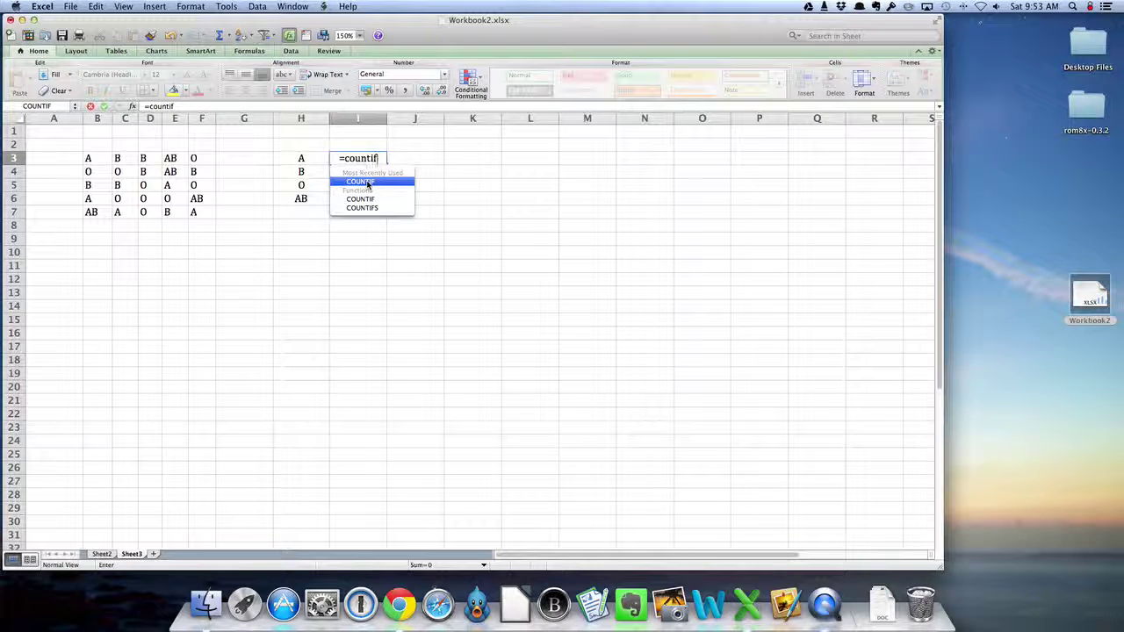
pyautogui.doubleClick(368, 181)
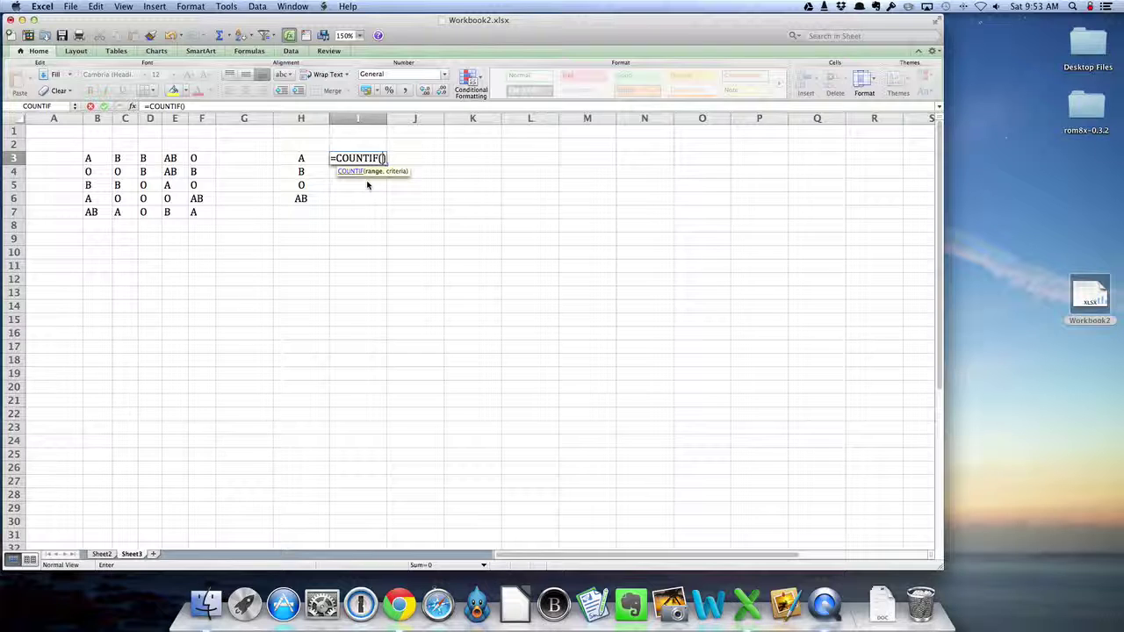
pyautogui.click(356, 182)
pyautogui.click(106, 164)
pyautogui.moveTo(105, 164); pyautogui.dragTo(199, 216)
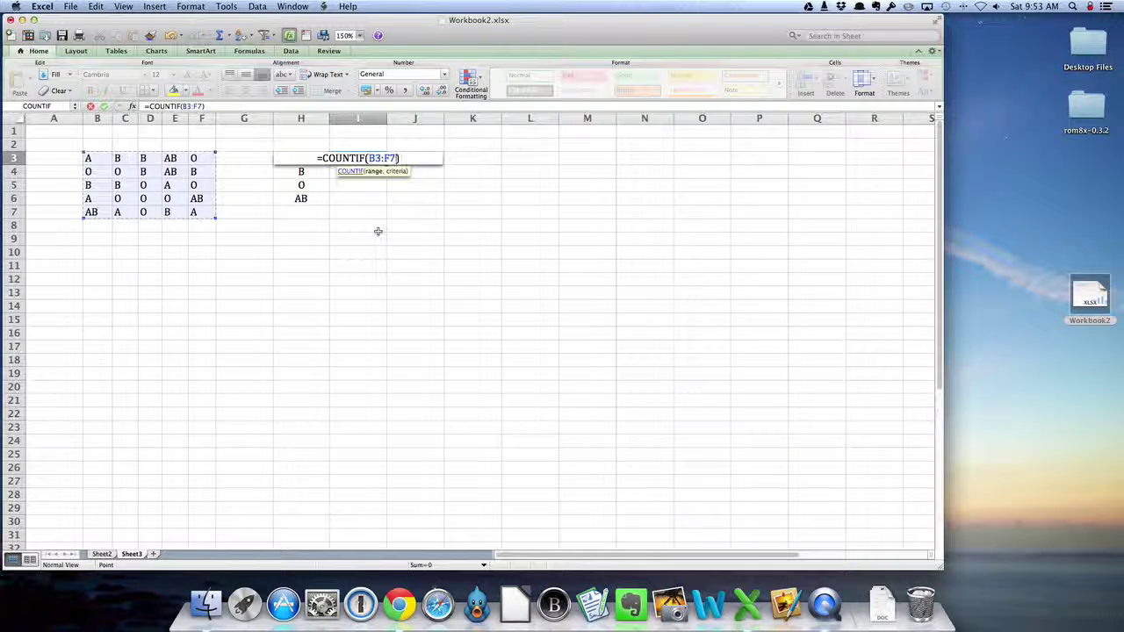
pyautogui.write(',')
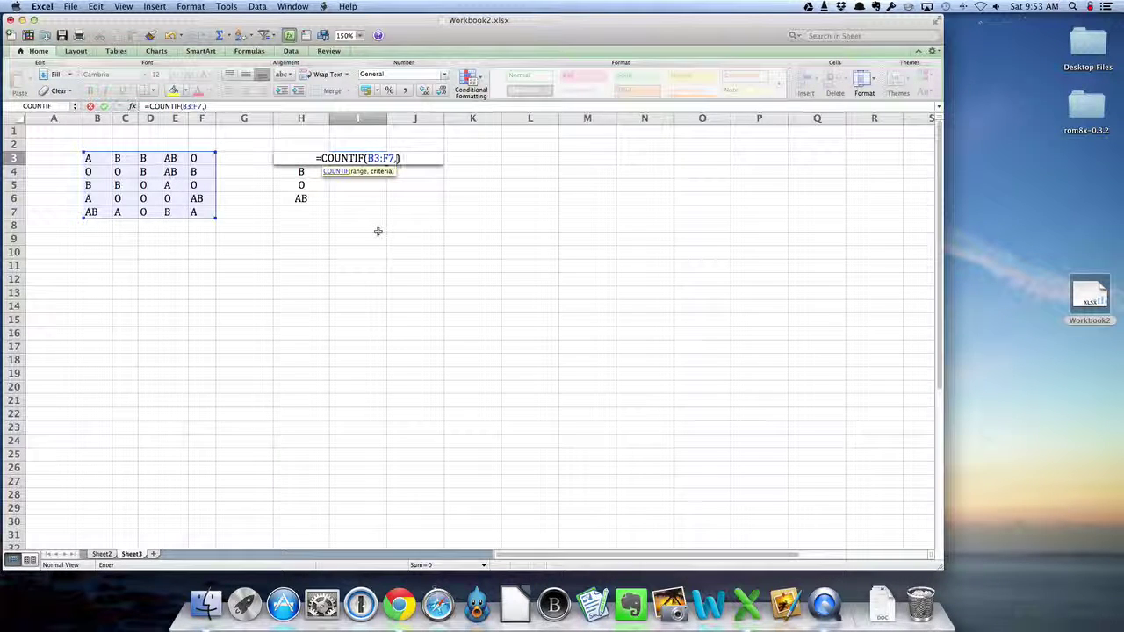
pyautogui.write('"A"')
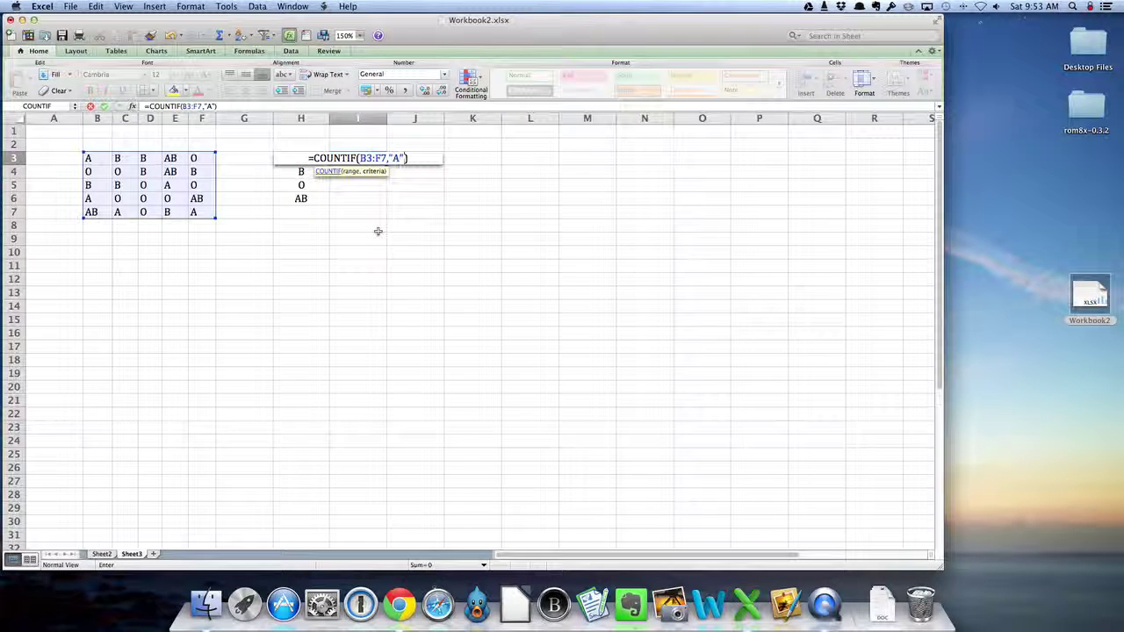
pyautogui.press('Return')
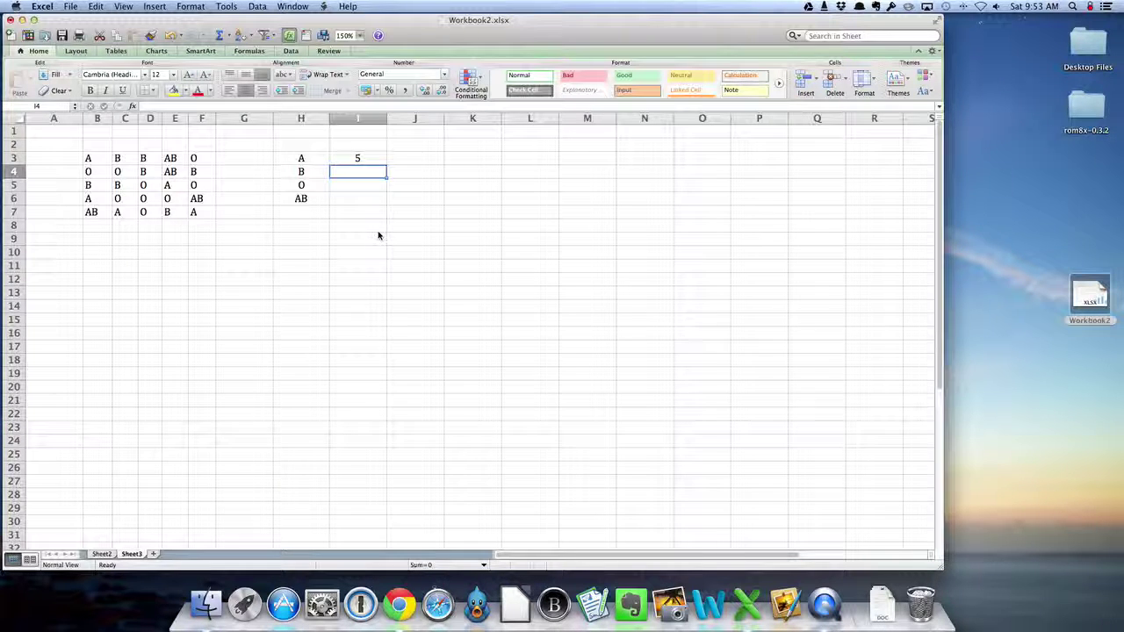
# Enter the formula =COUNTIF(B3:F7,"B") in cell I4 to count the B entries.
pyautogui.write('=c')
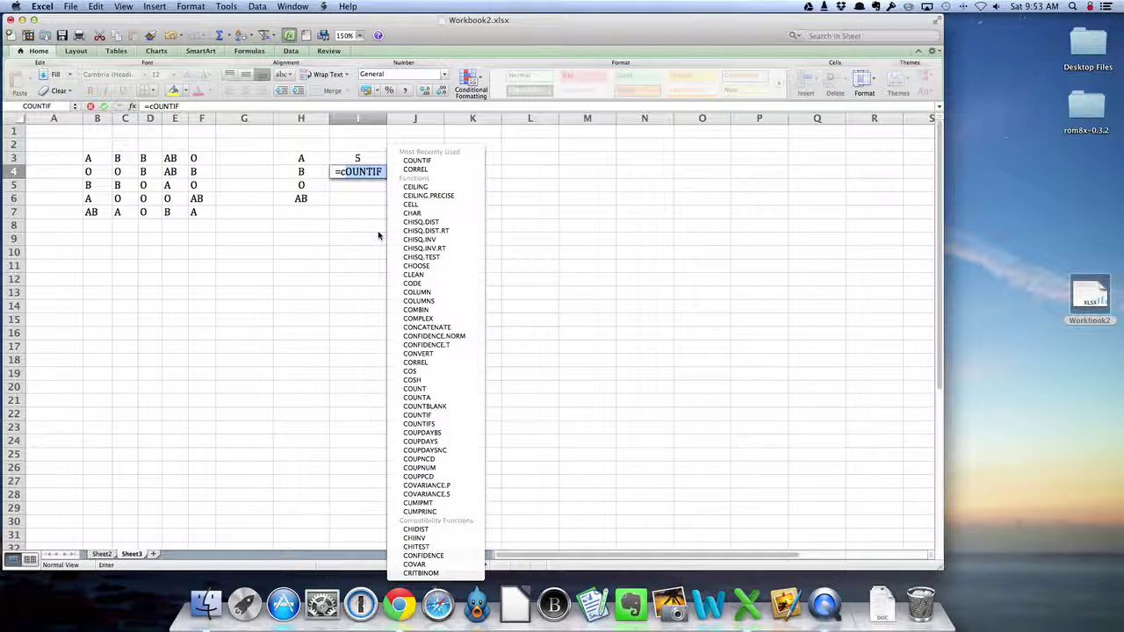
pyautogui.write('o')
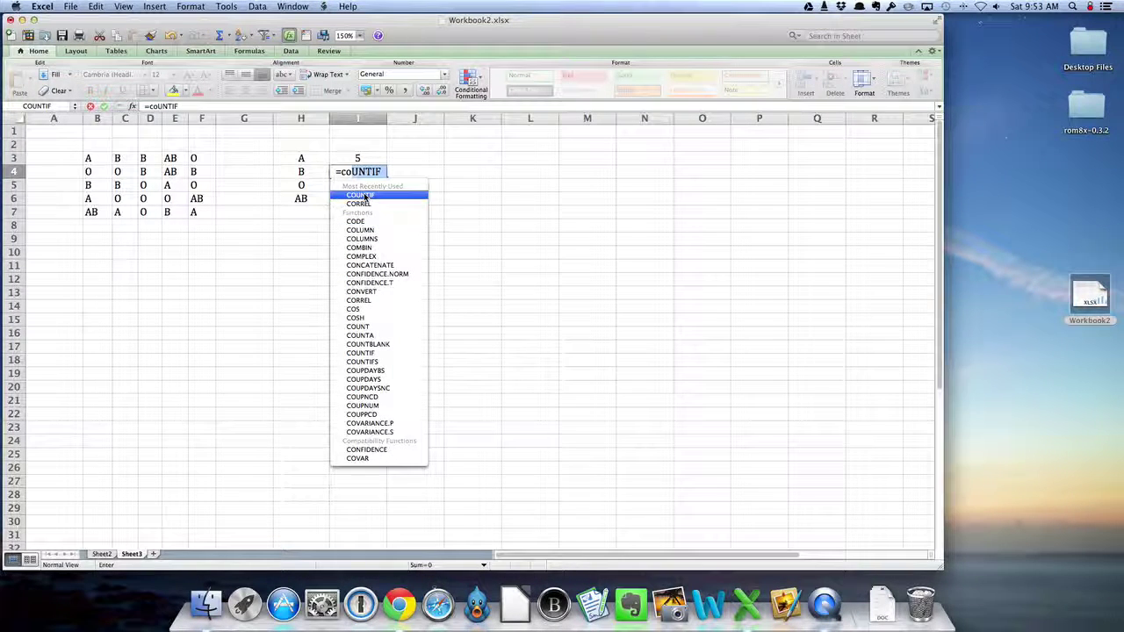
pyautogui.doubleClick(367, 195)
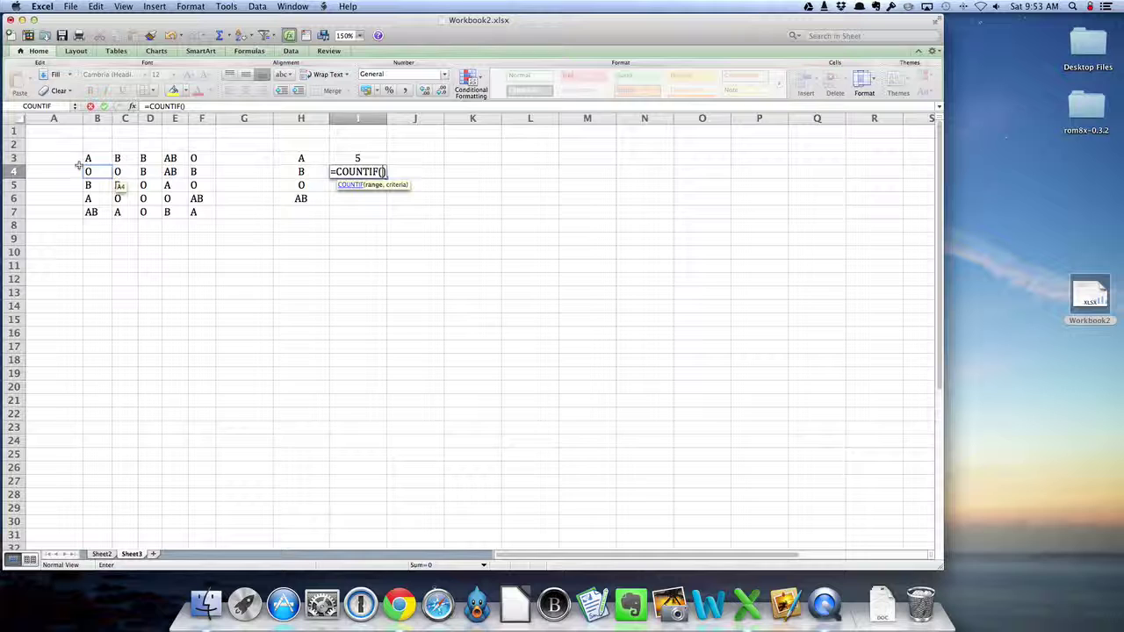
pyautogui.moveTo(90, 158); pyautogui.dragTo(200, 211)
pyautogui.write(',')
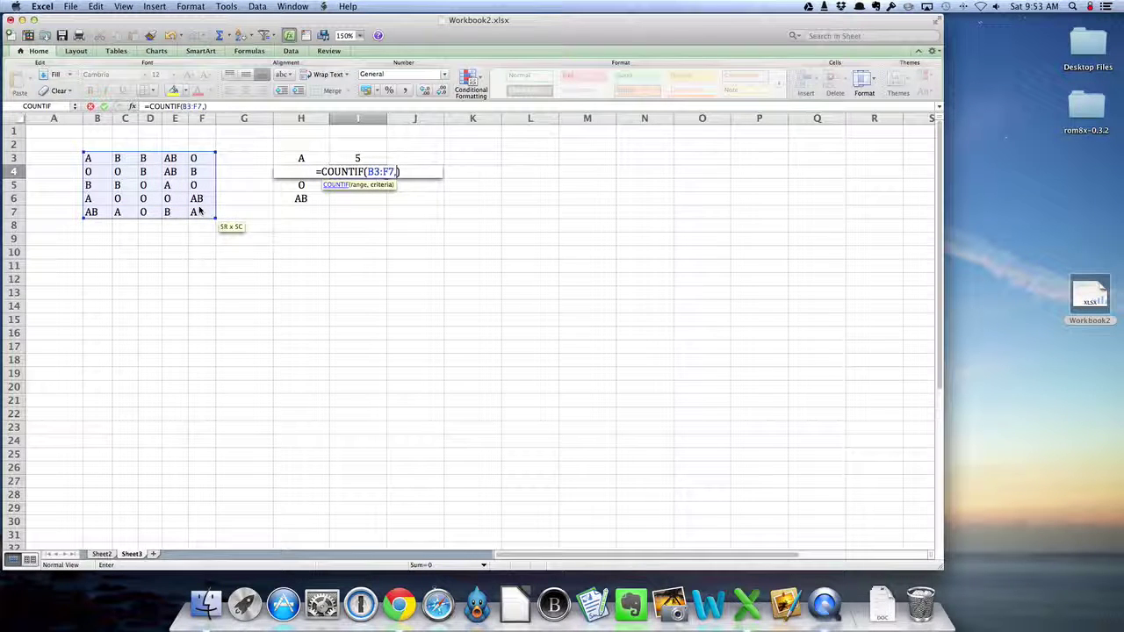
pyautogui.write('"B"')
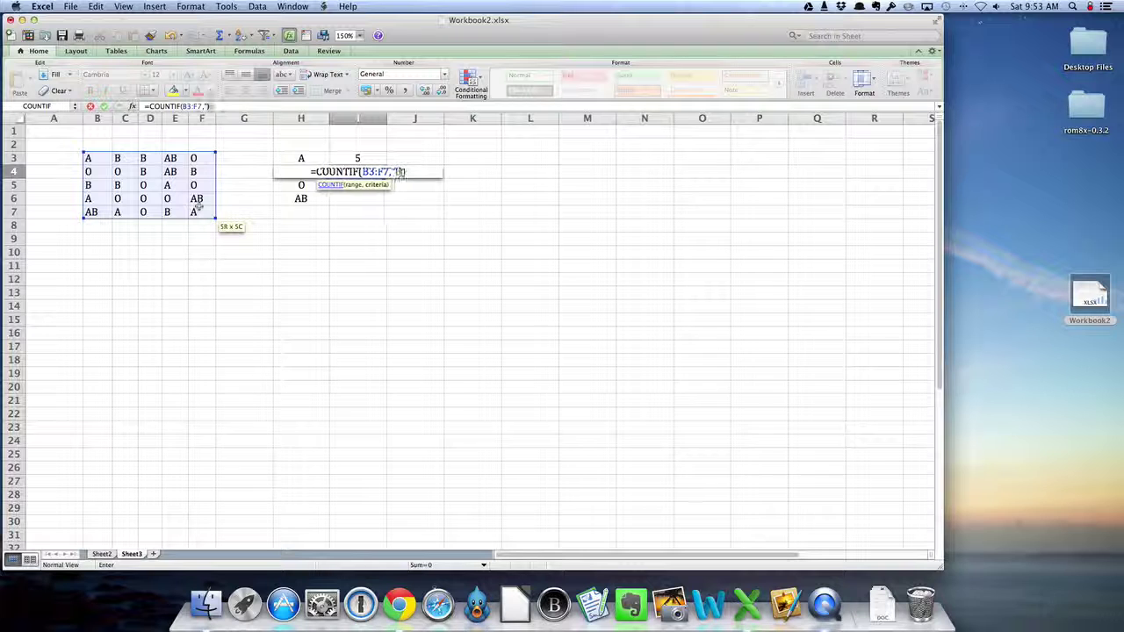
pyautogui.press('Return')
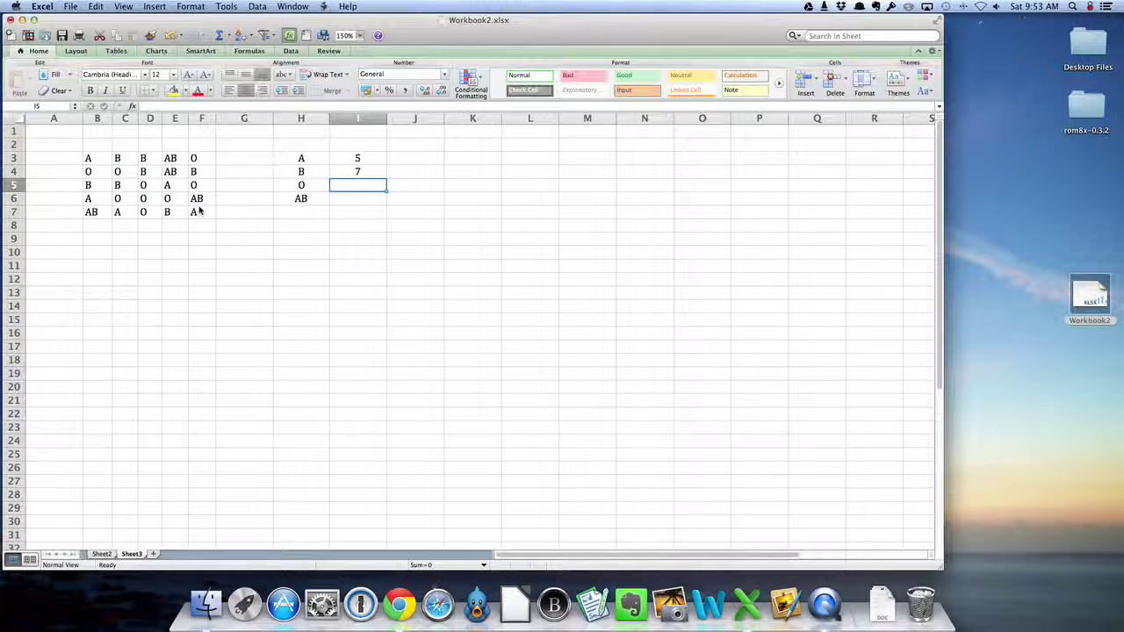
# Enter the formula =COUNTIF(B3:F7,"O") in cell I5 to count the O entries.
pyautogui.write('=')
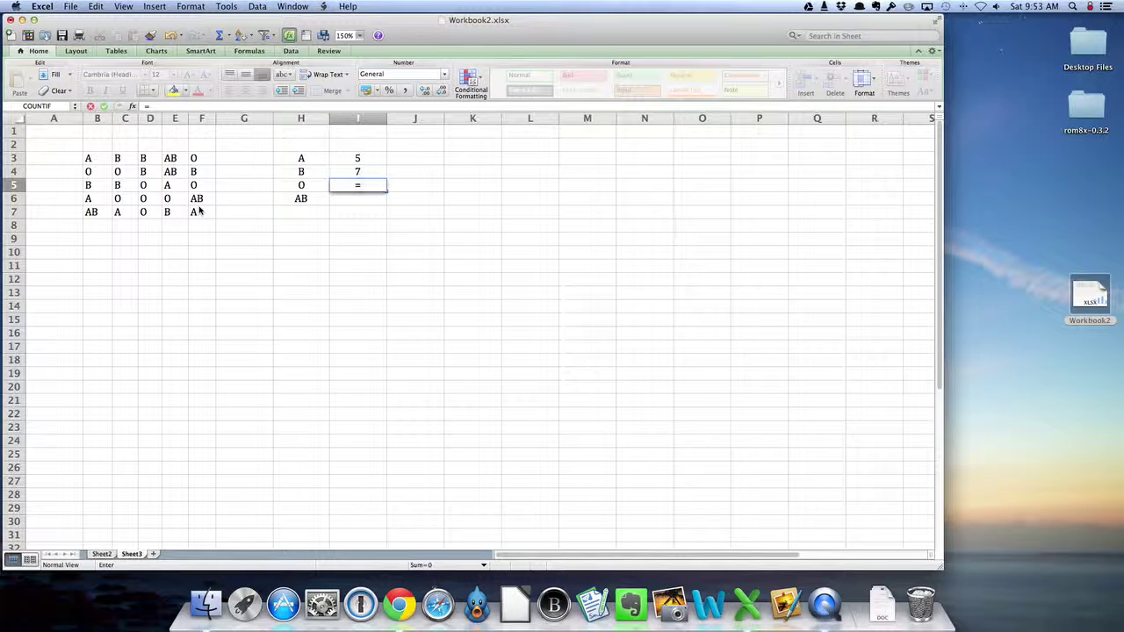
pyautogui.write('cou')
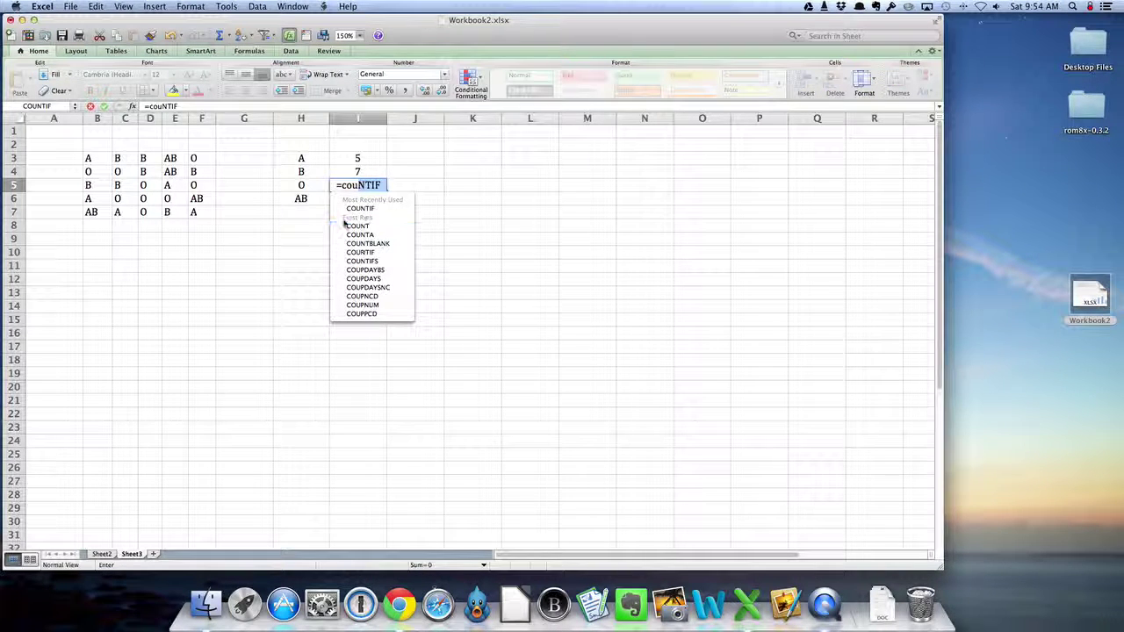
pyautogui.doubleClick(360, 209)
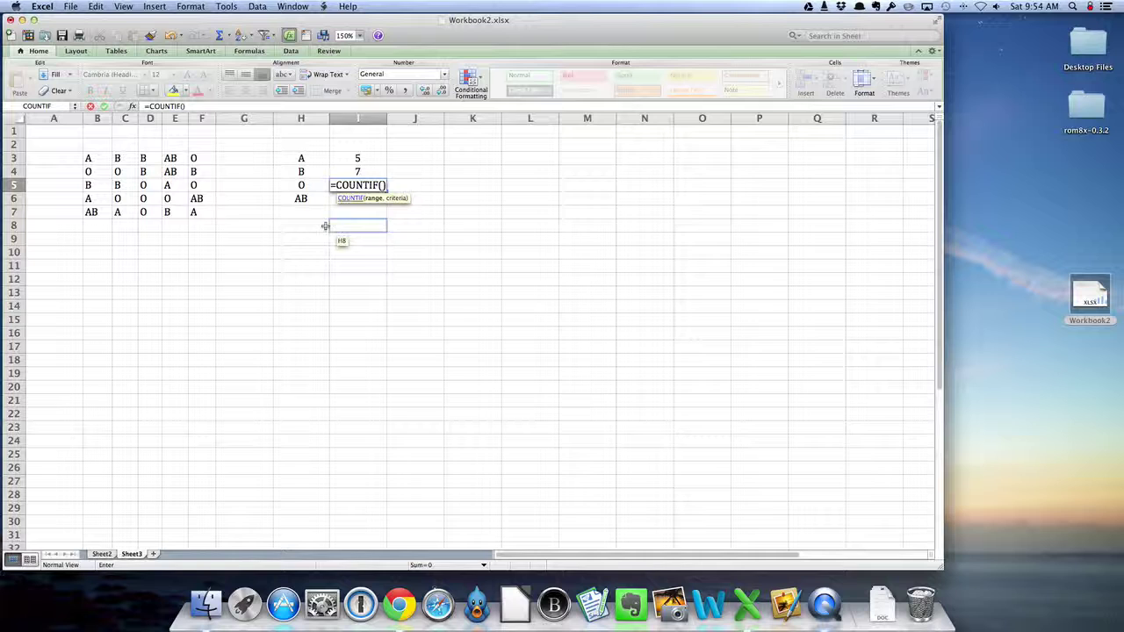
pyautogui.moveTo(87, 158); pyautogui.dragTo(195, 212)
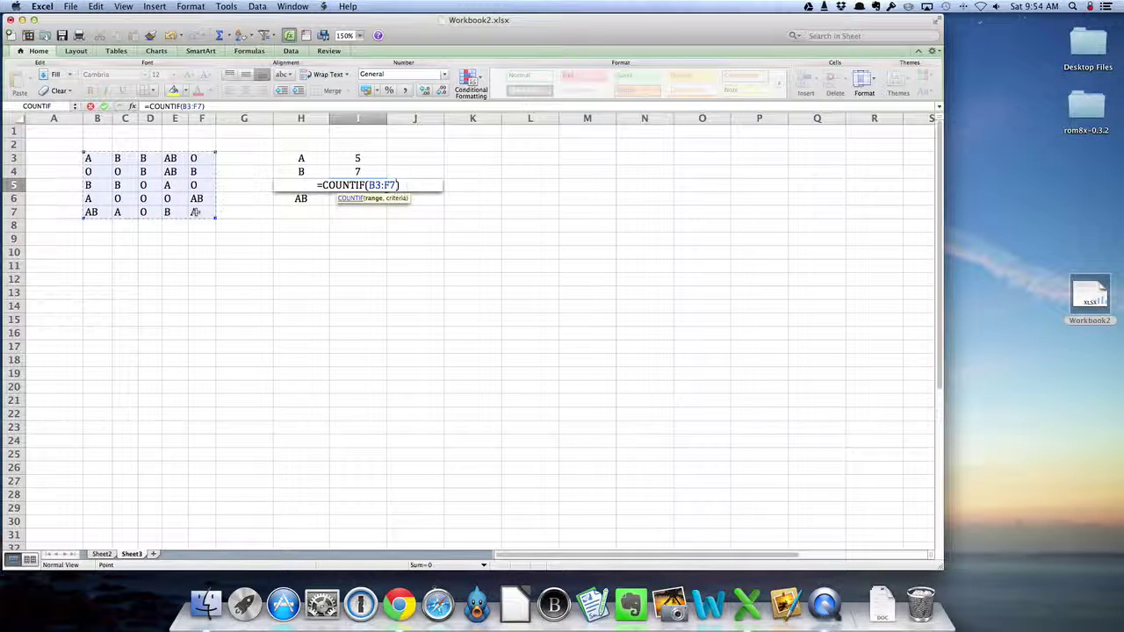
pyautogui.write(',"')
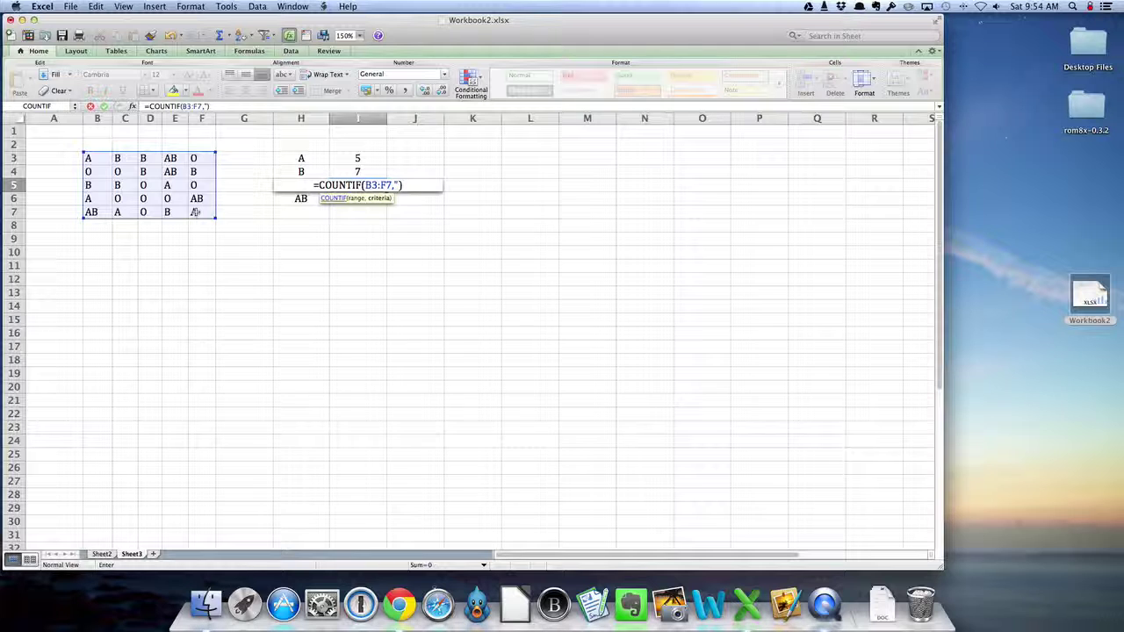
pyautogui.write('O"')
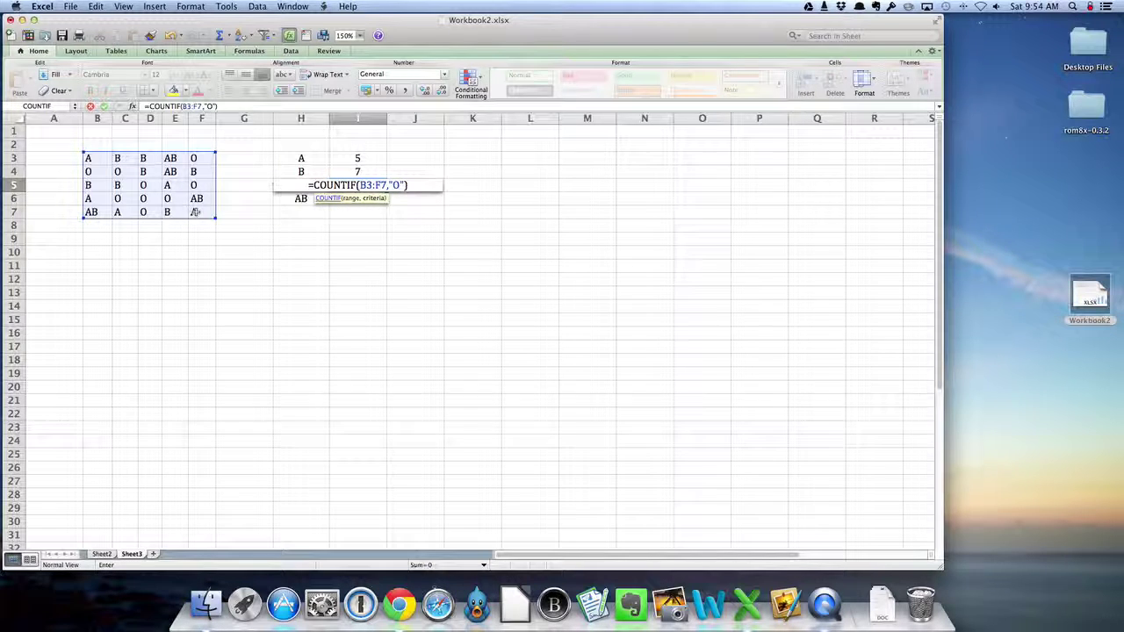
pyautogui.press('Return')
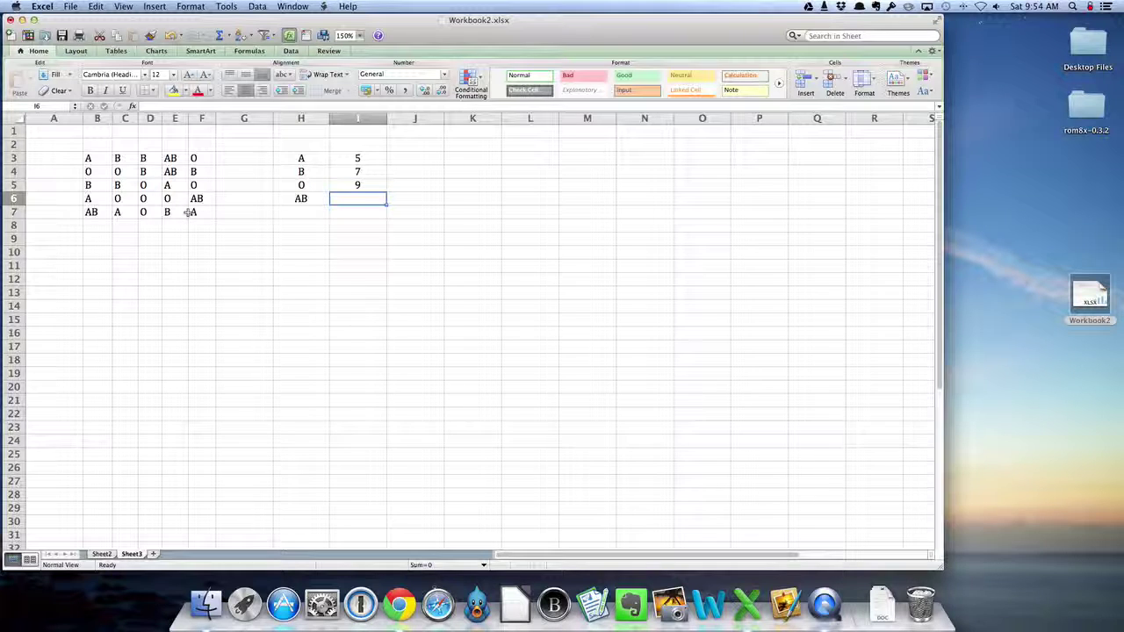
# Enter the formula =COUNTIF(B3:F7,"AB") in cell I6 to count the AB entries.
pyautogui.write('=cou')
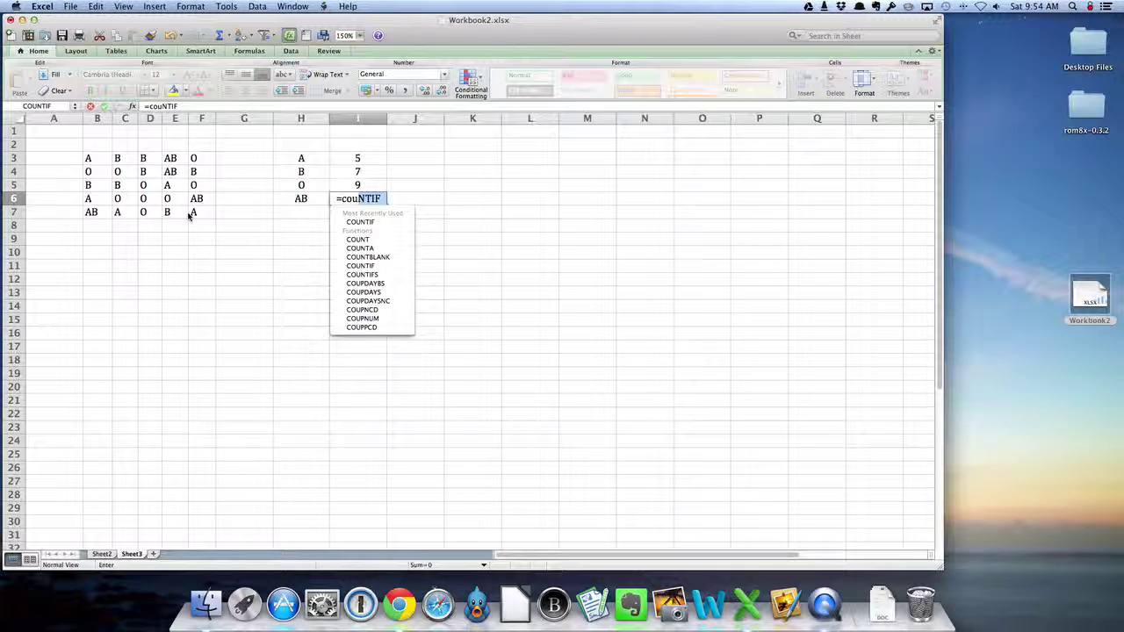
pyautogui.doubleClick(360, 221)
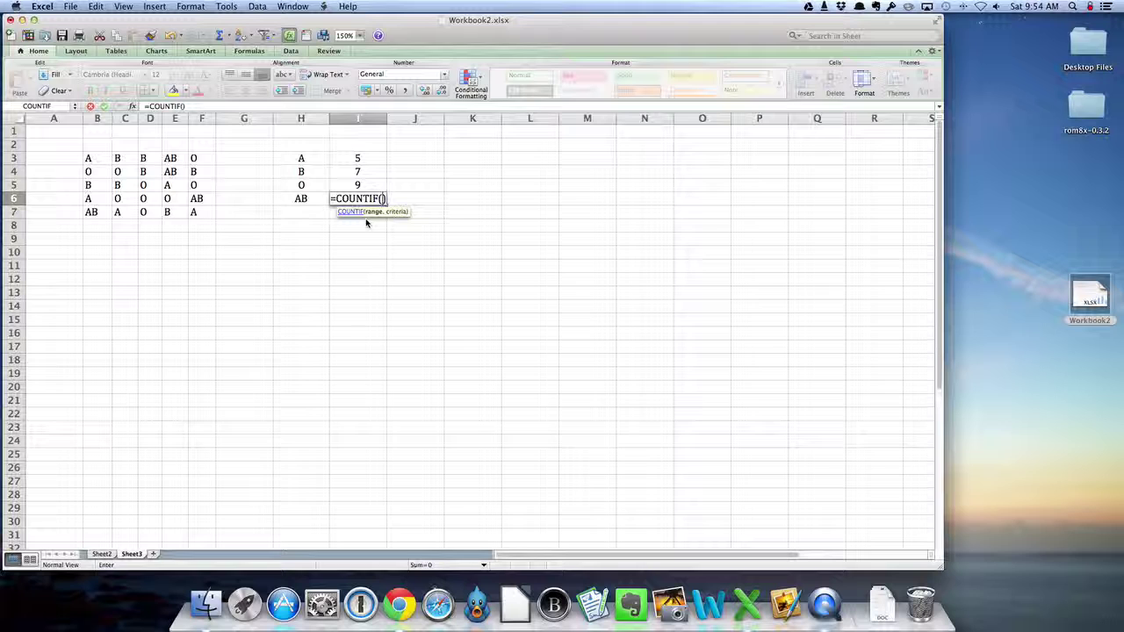
pyautogui.moveTo(102, 160); pyautogui.dragTo(197, 214)
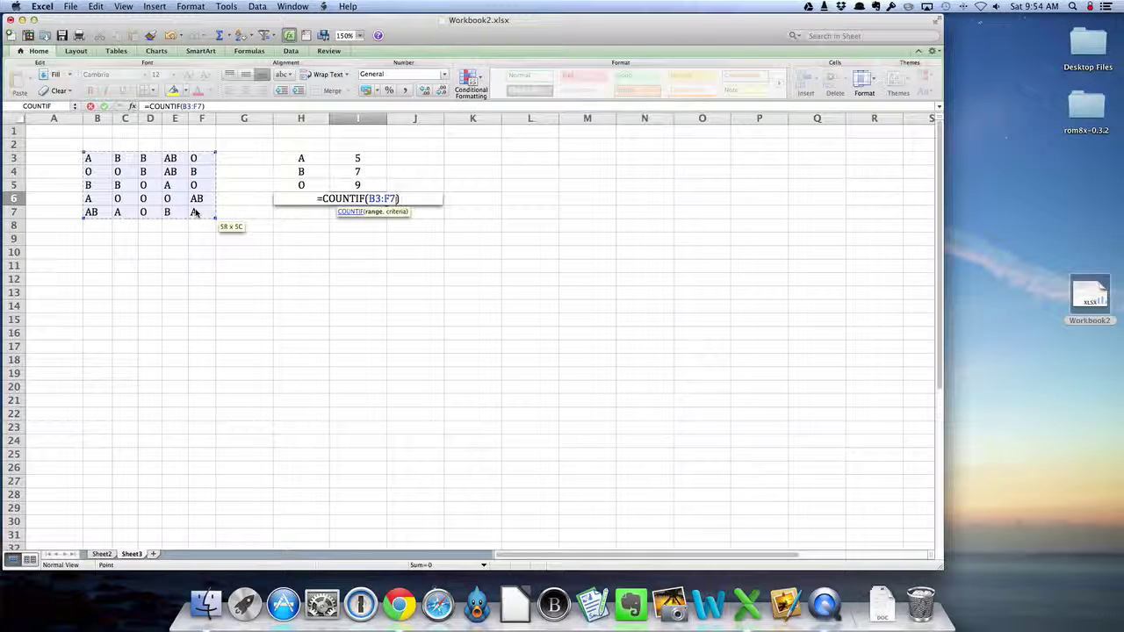
pyautogui.write(',')
pyautogui.write('"AB')
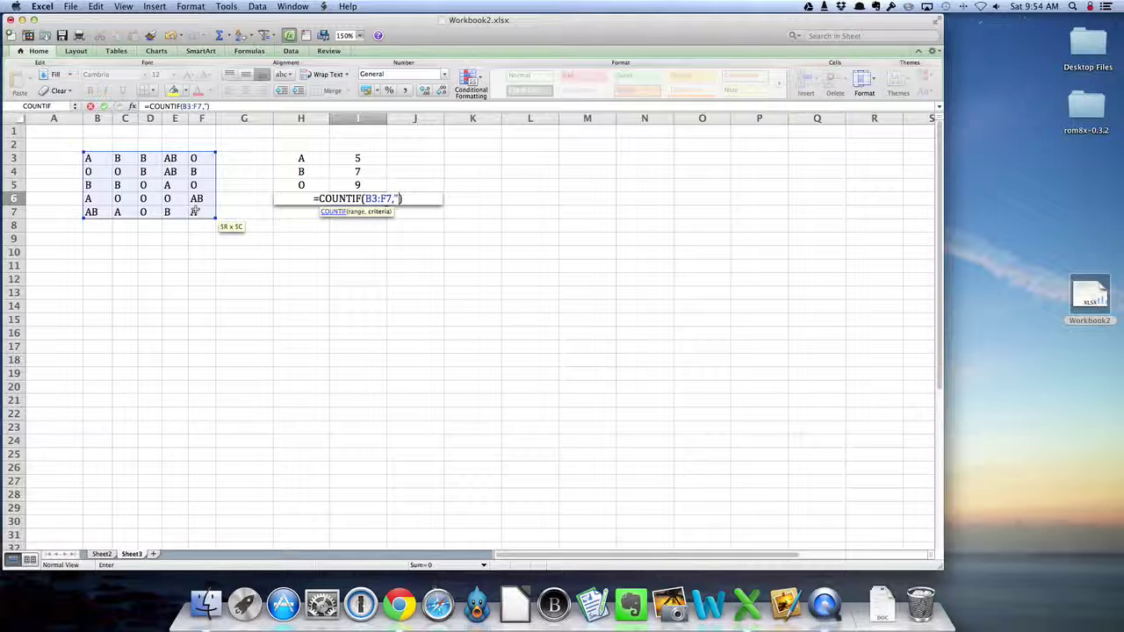
pyautogui.write('"')
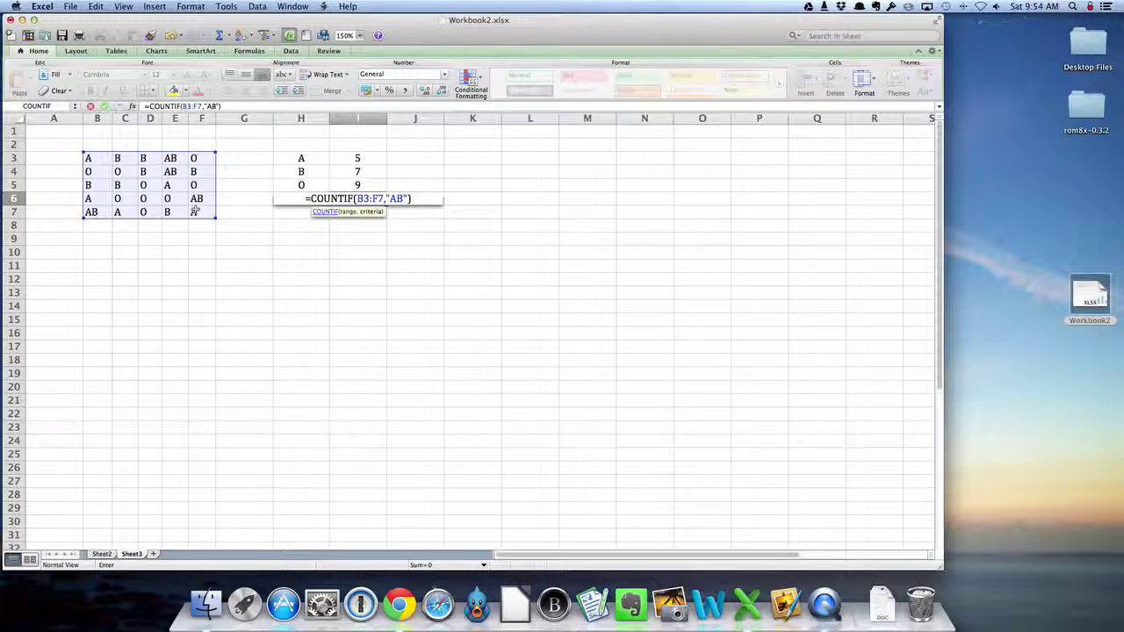
pyautogui.press('Return')
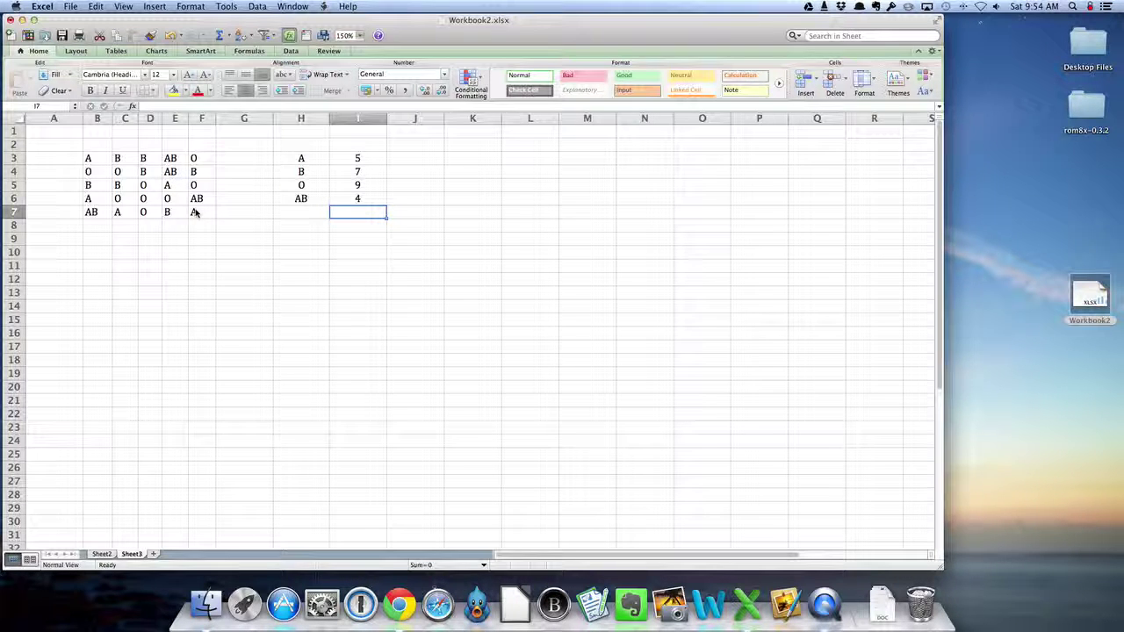
# Enter the column headings "Blood Type" in cell H2 and "Frequency" in cell I2 above the counts.
pyautogui.click(301, 145)
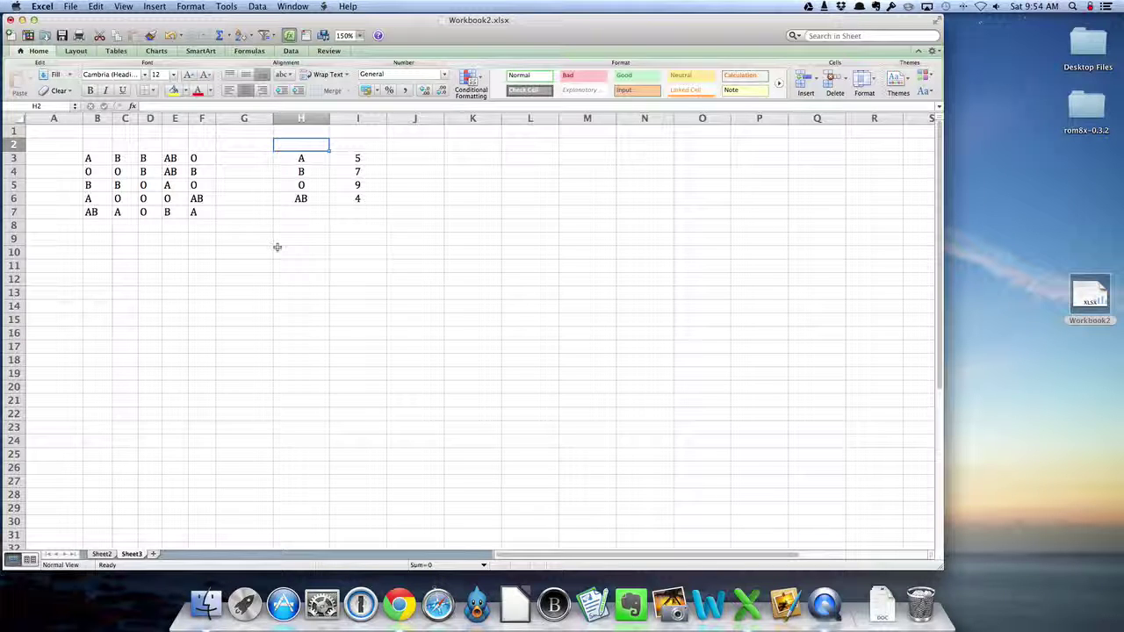
pyautogui.write('Blood T')
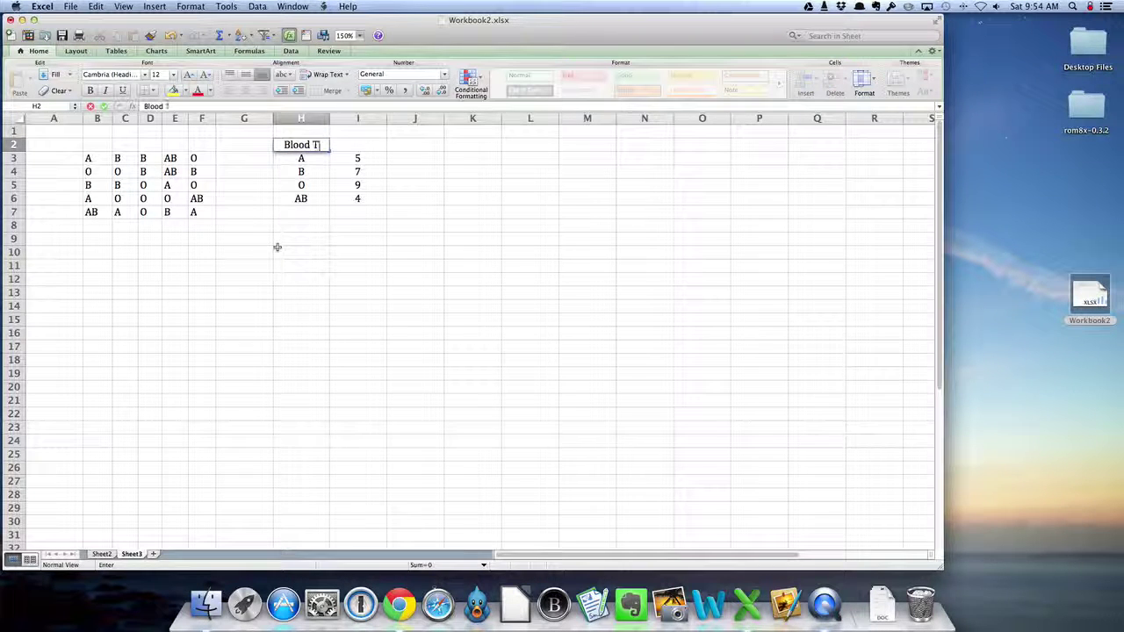
pyautogui.write('ype')
pyautogui.press('Tab')
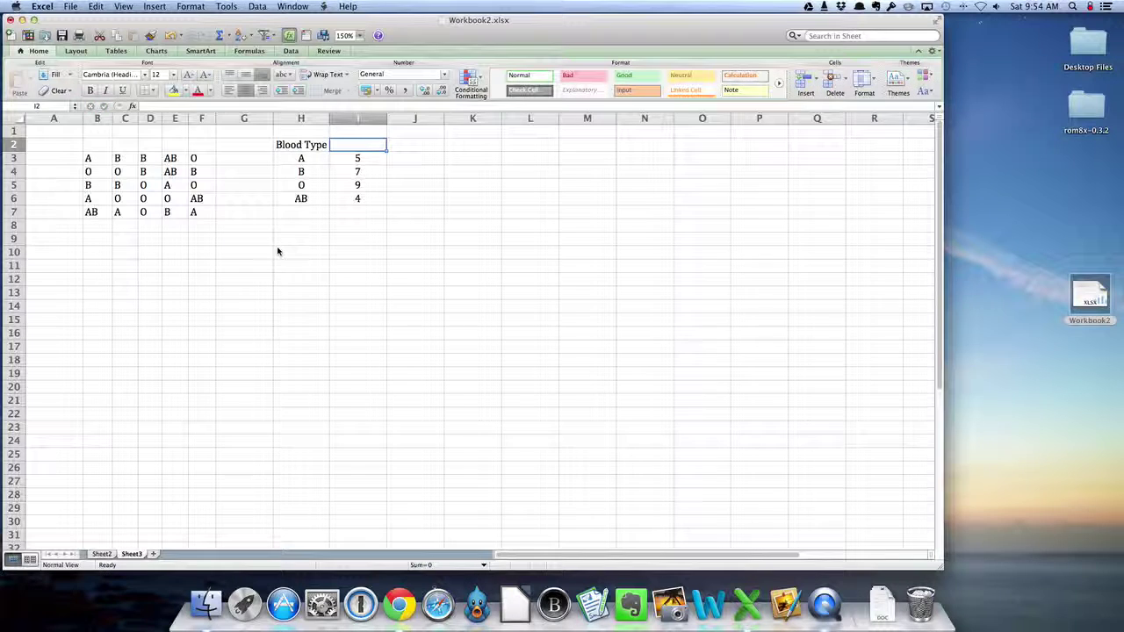
pyautogui.write('Fr')
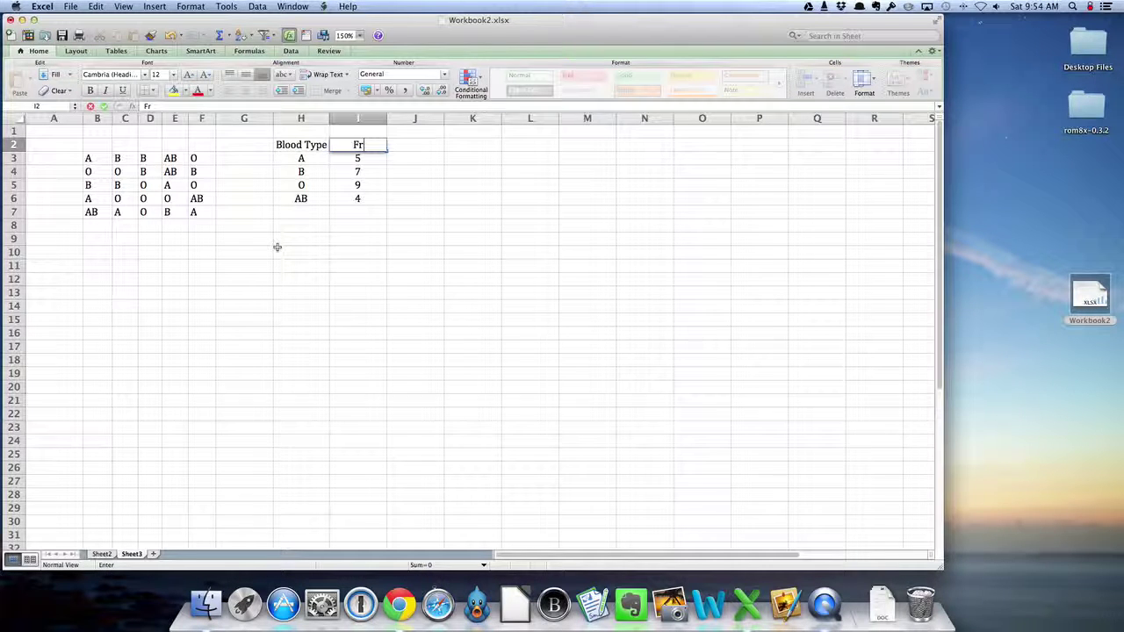
pyautogui.write('equency')
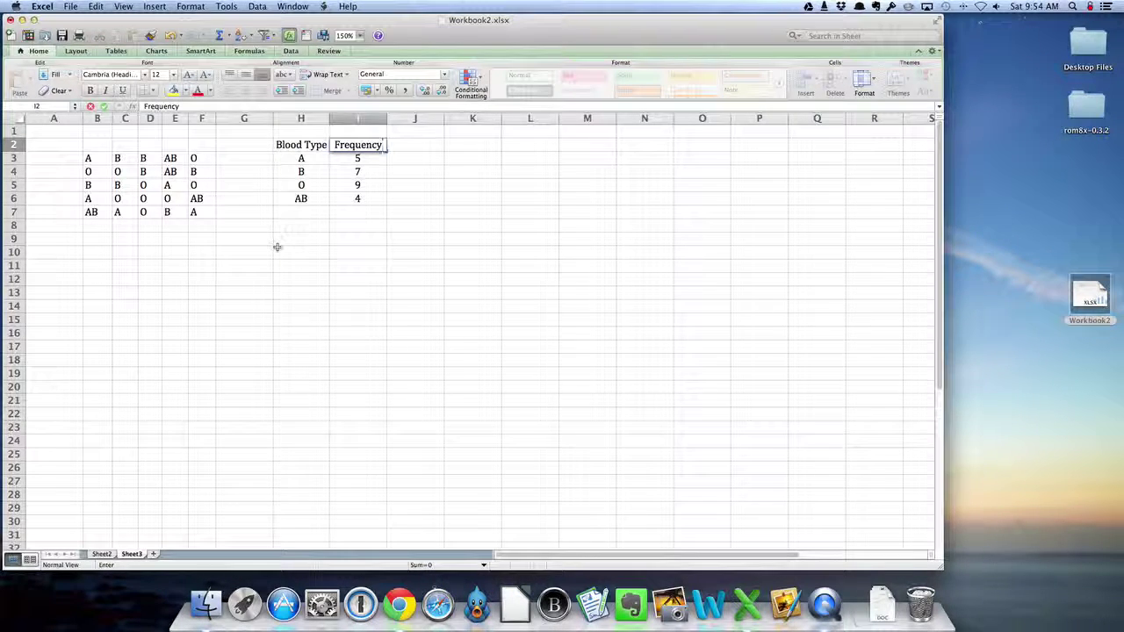
pyautogui.press('Return')
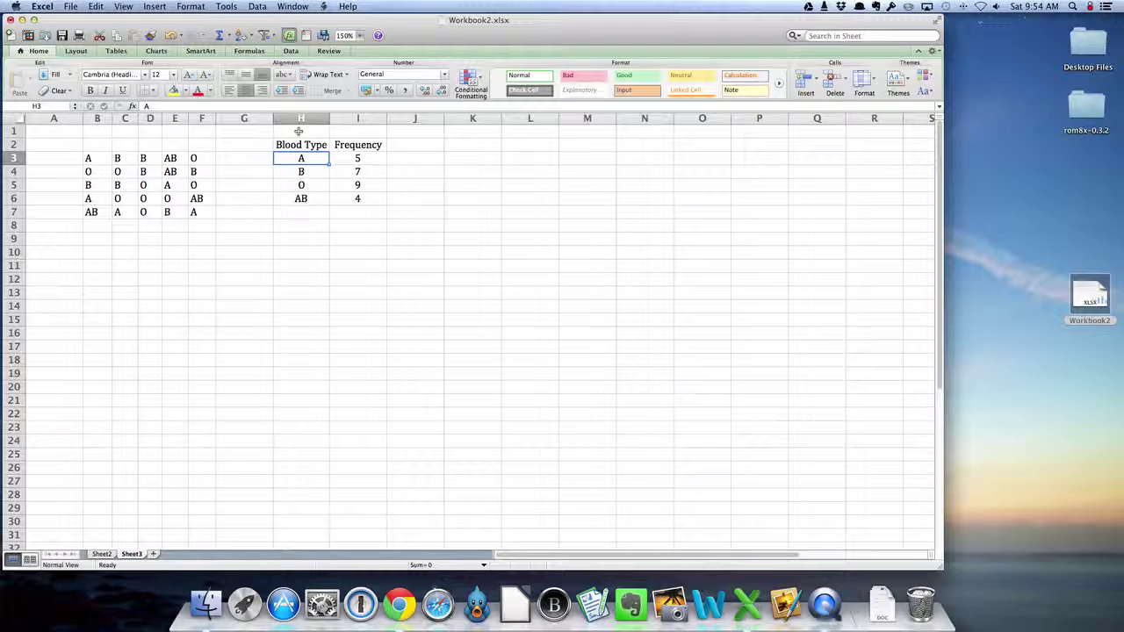
# Reapply center alignment to the contents of columns H and I.
pyautogui.moveTo(309, 117); pyautogui.dragTo(341, 118)
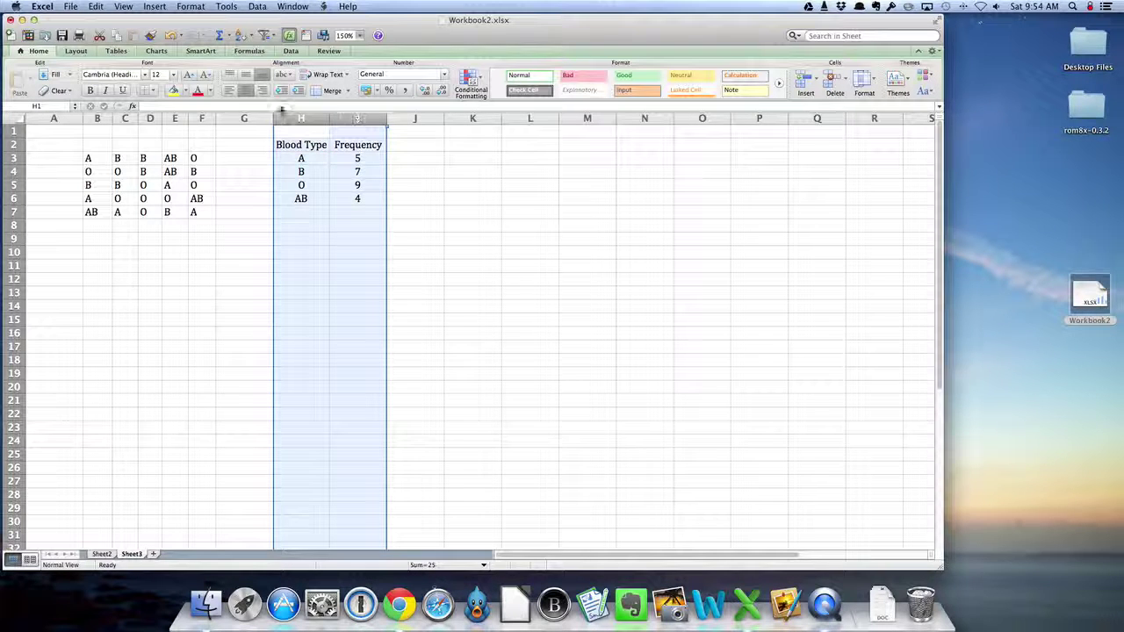
pyautogui.click(246, 91)
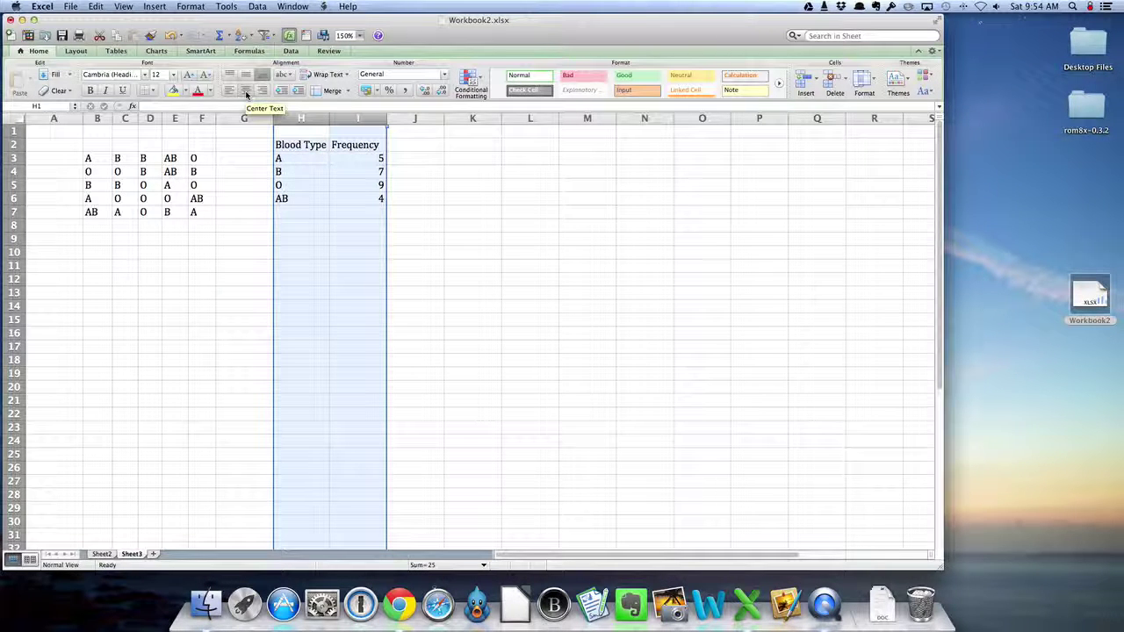
pyautogui.click(247, 91)
pyautogui.click(451, 159)
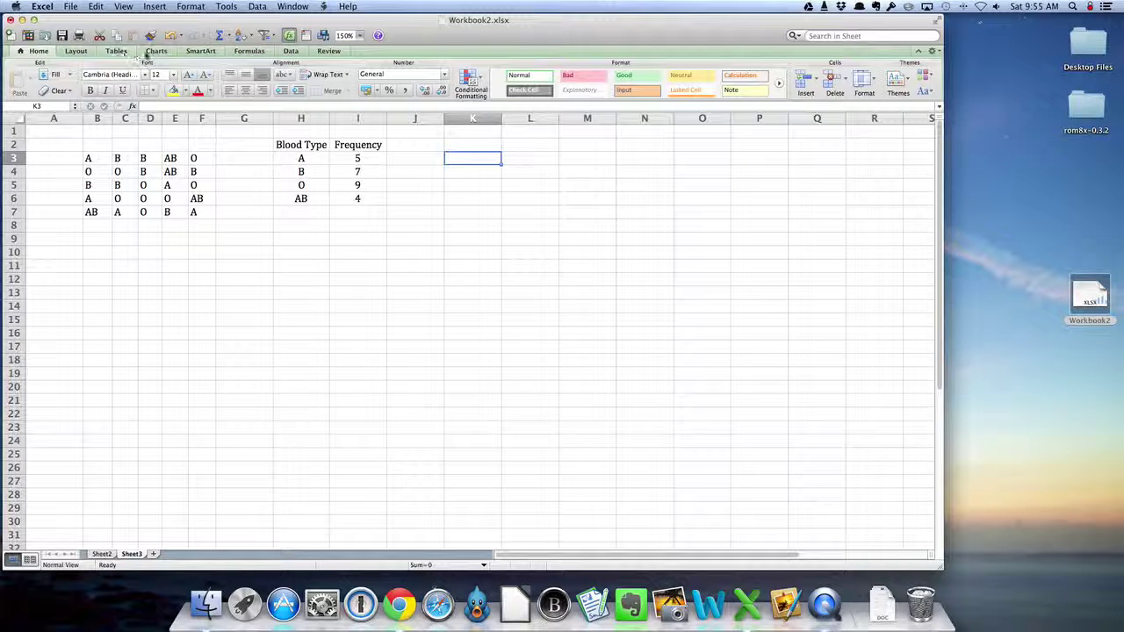
# Insert a 2-D pie chart from the blood type frequency table in H2:I6.
pyautogui.click(156, 50)
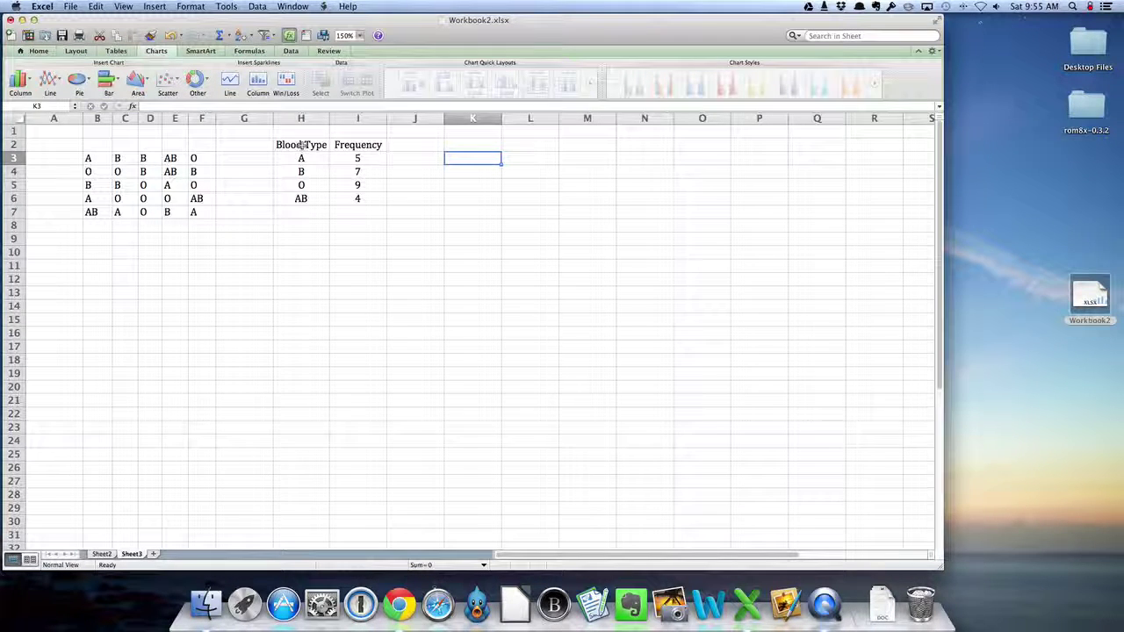
pyautogui.moveTo(301, 147); pyautogui.dragTo(349, 199)
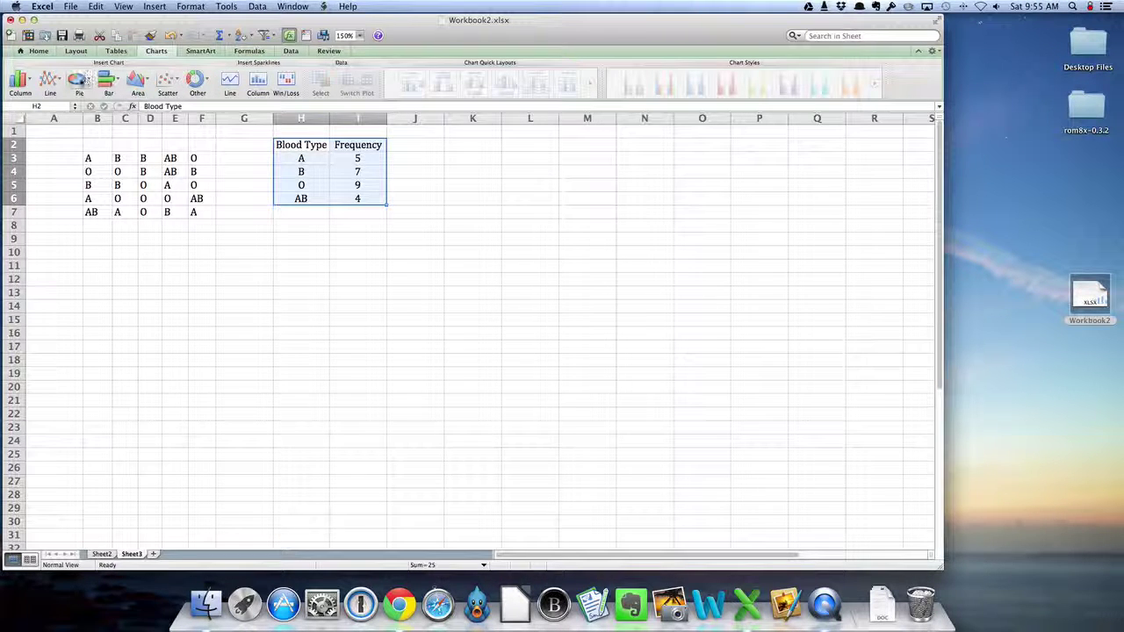
pyautogui.click(79, 80)
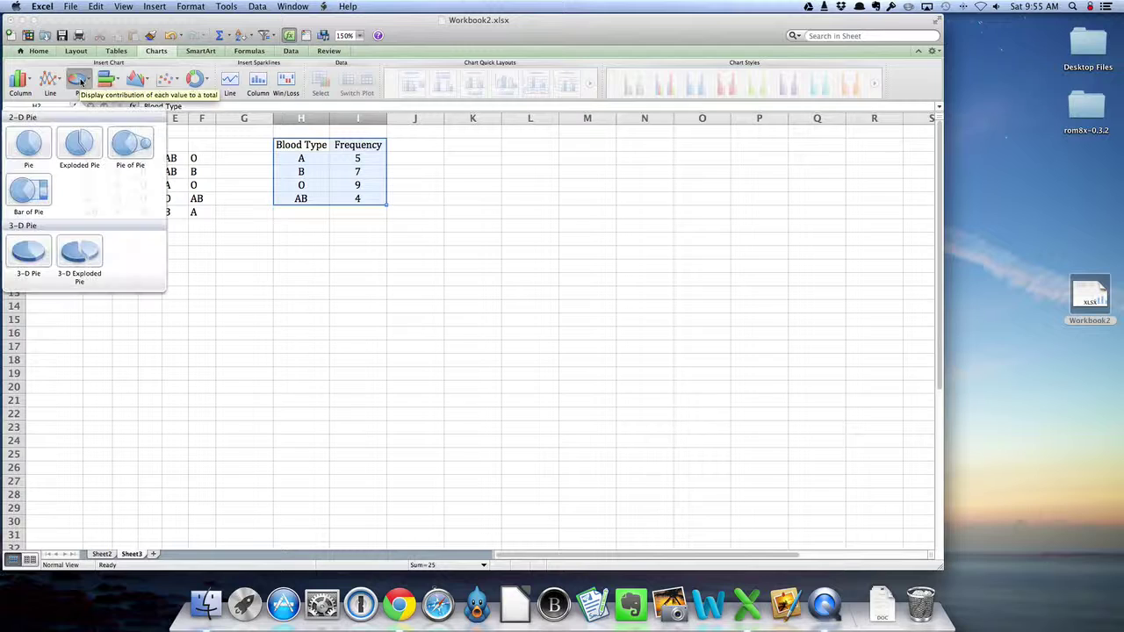
pyautogui.click(29, 143)
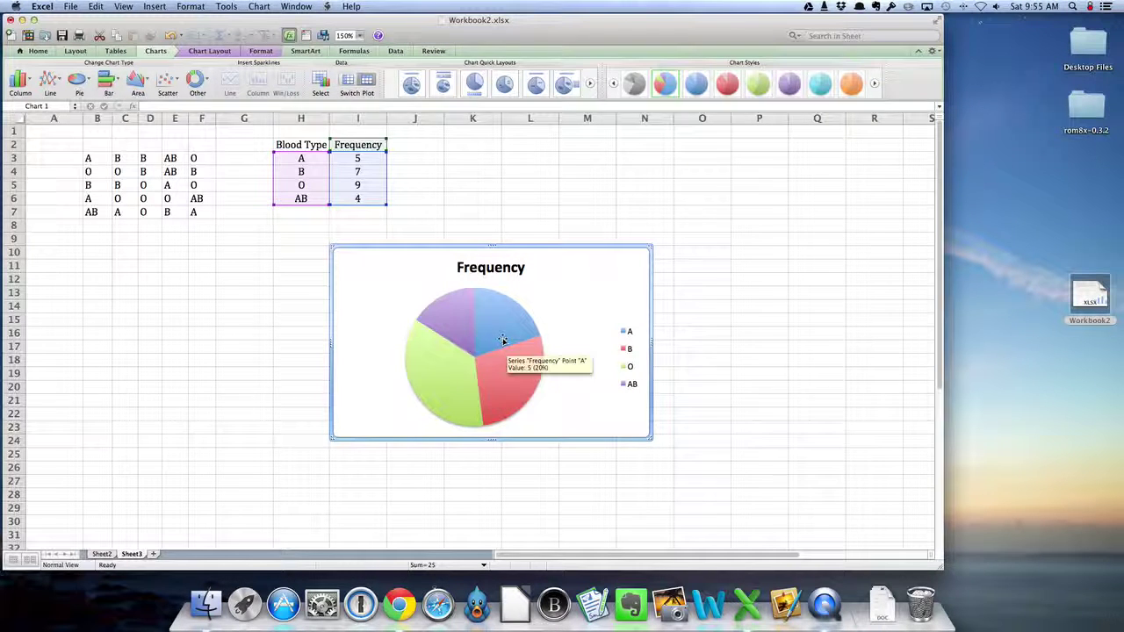
# Add percentage data labels to the slices of the pie chart.
pyautogui.moveTo(497, 327)
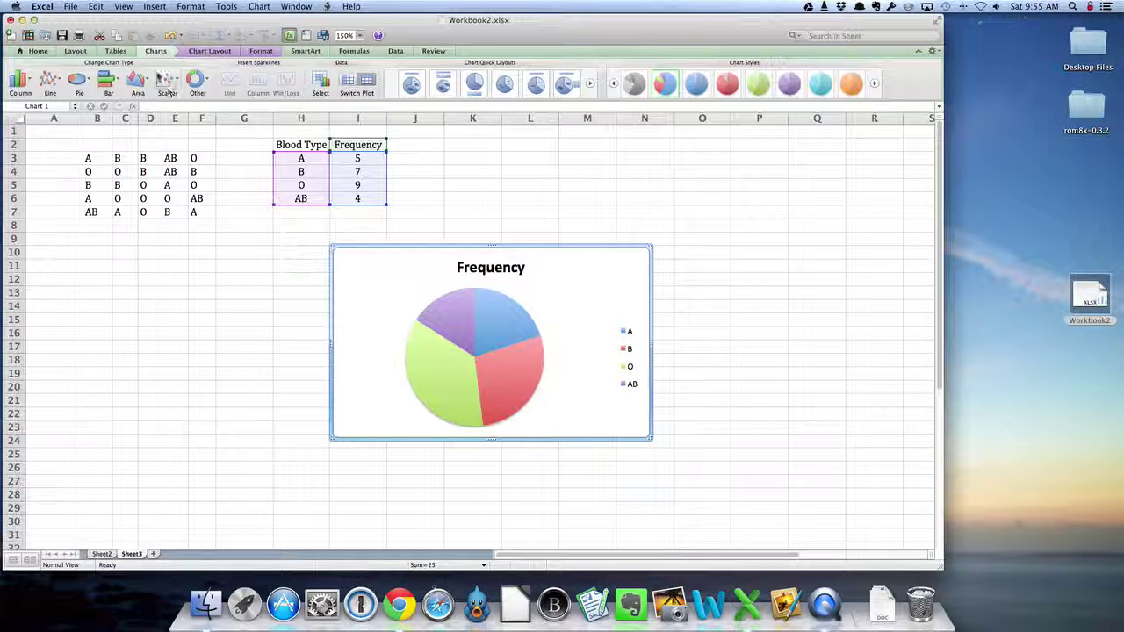
pyautogui.click(210, 51)
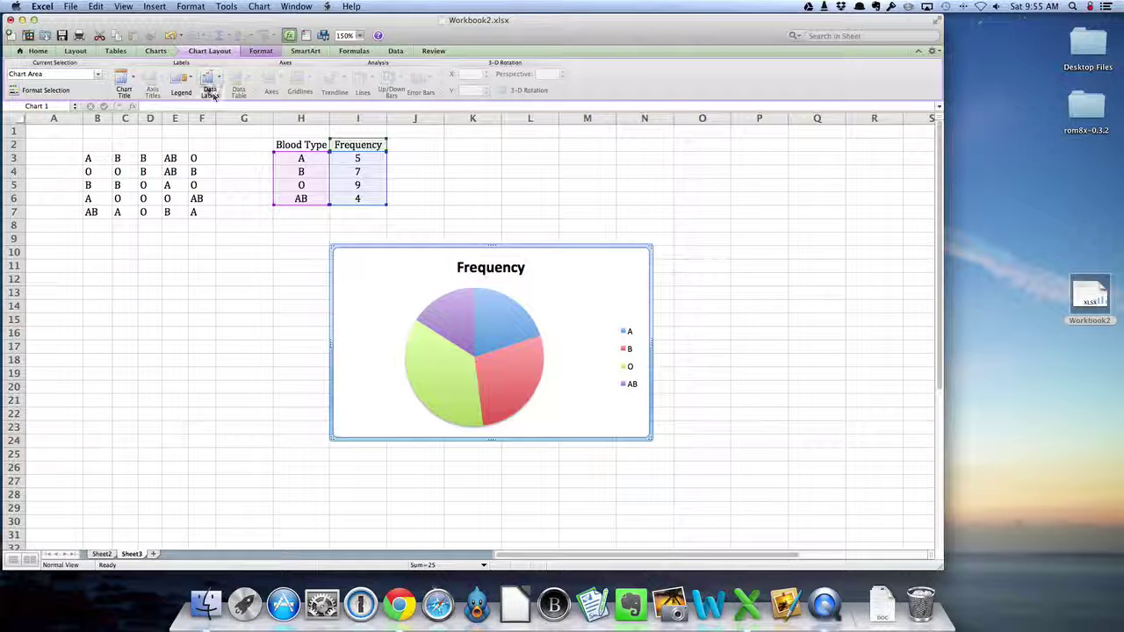
pyautogui.click(213, 82)
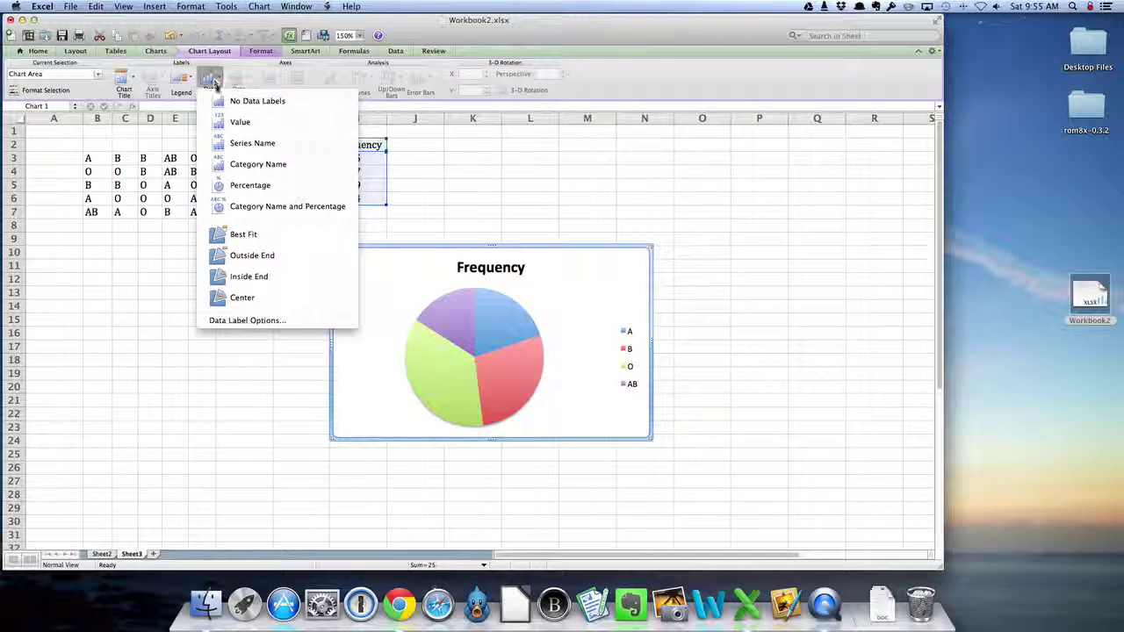
pyautogui.click(232, 187)
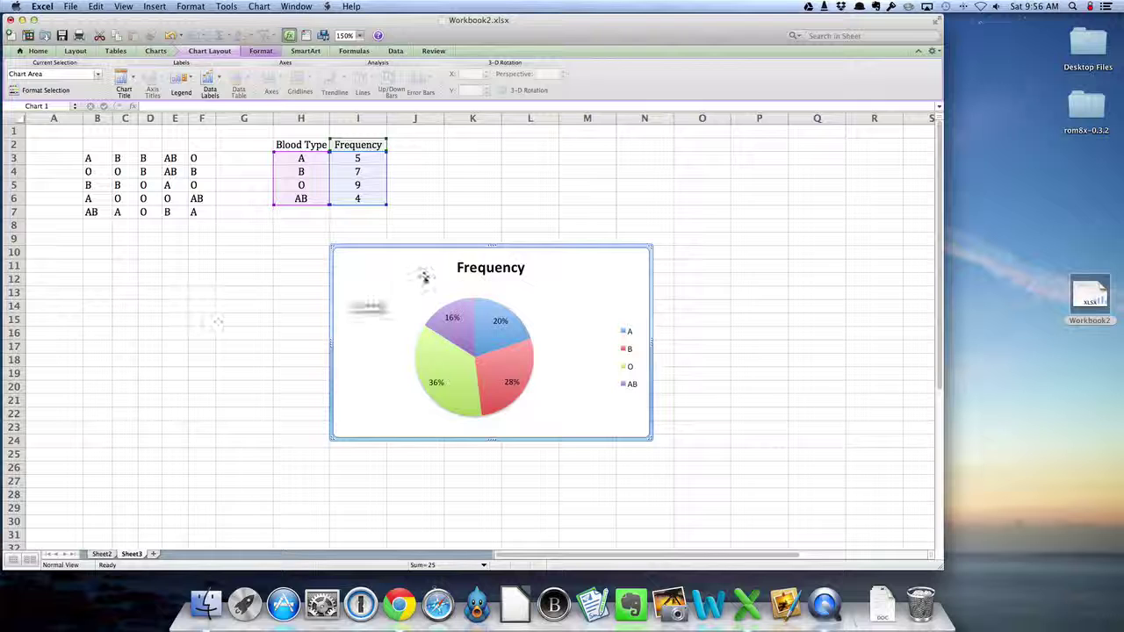
# Change the pie chart's title to "Blood Type Frequency" and deselect the chart.
pyautogui.click(502, 260)
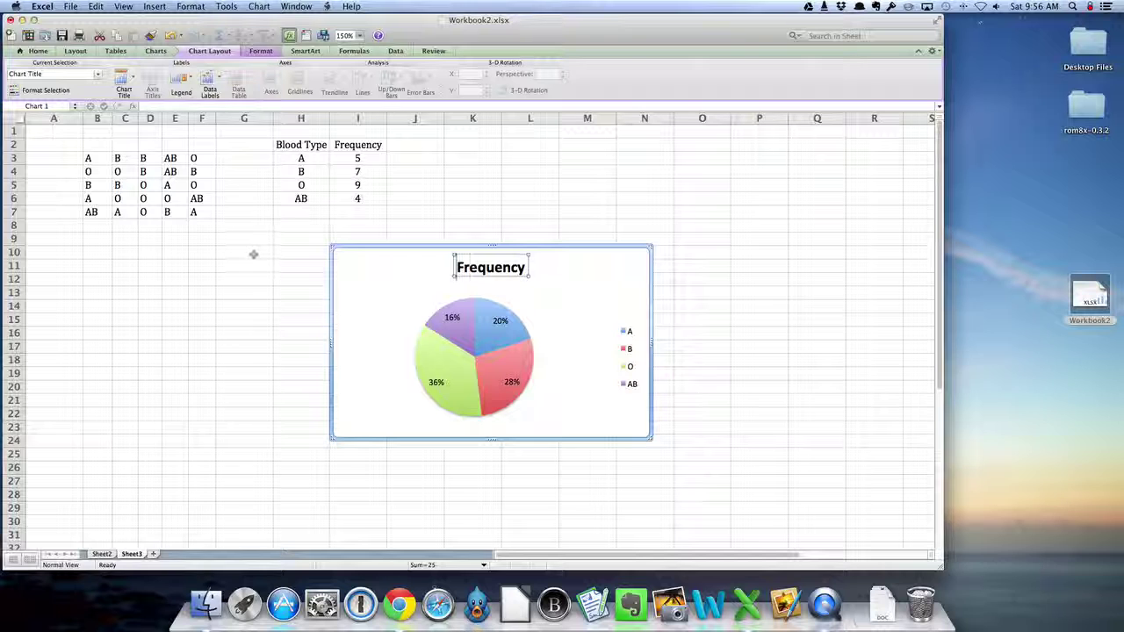
pyautogui.write('Bloo')
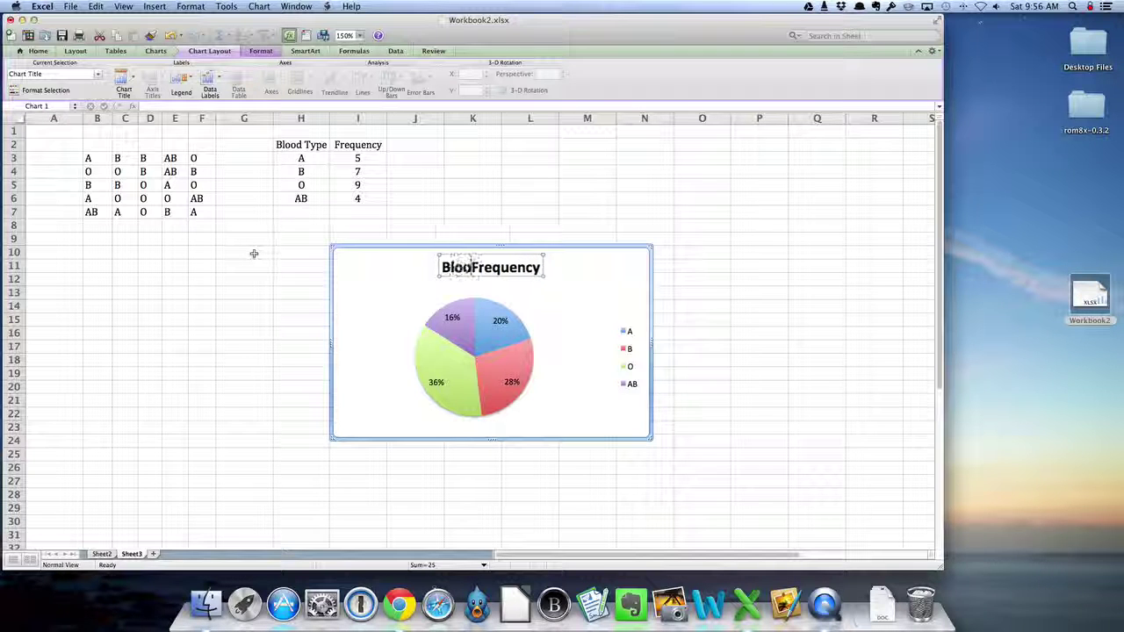
pyautogui.write('d Typ')
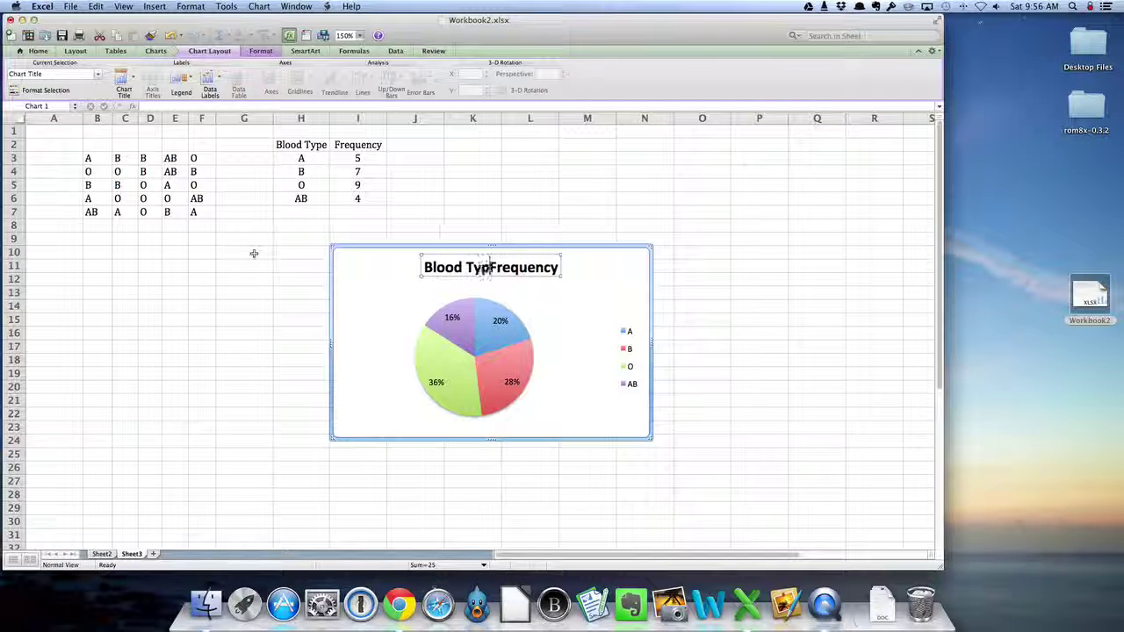
pyautogui.write('e')
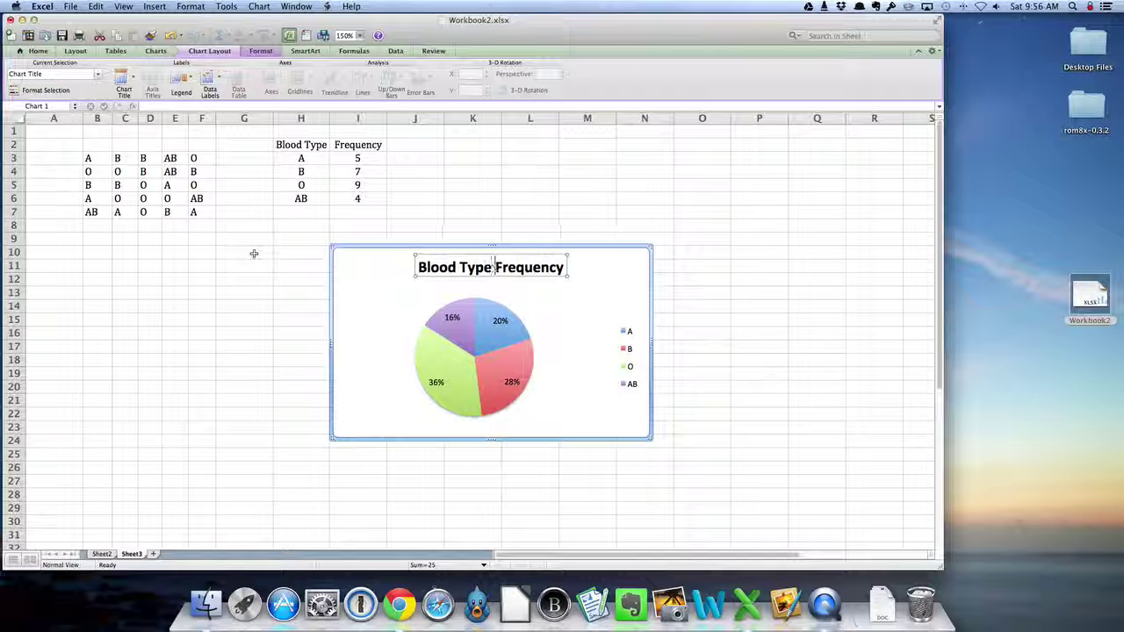
pyautogui.click(340, 292)
pyautogui.click(219, 298)
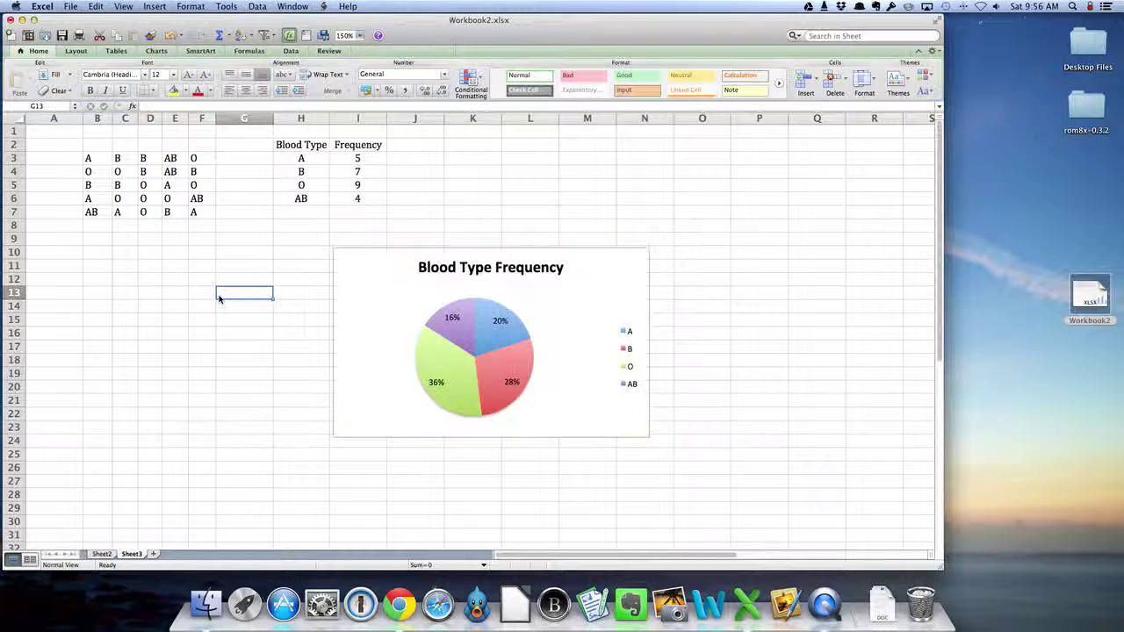